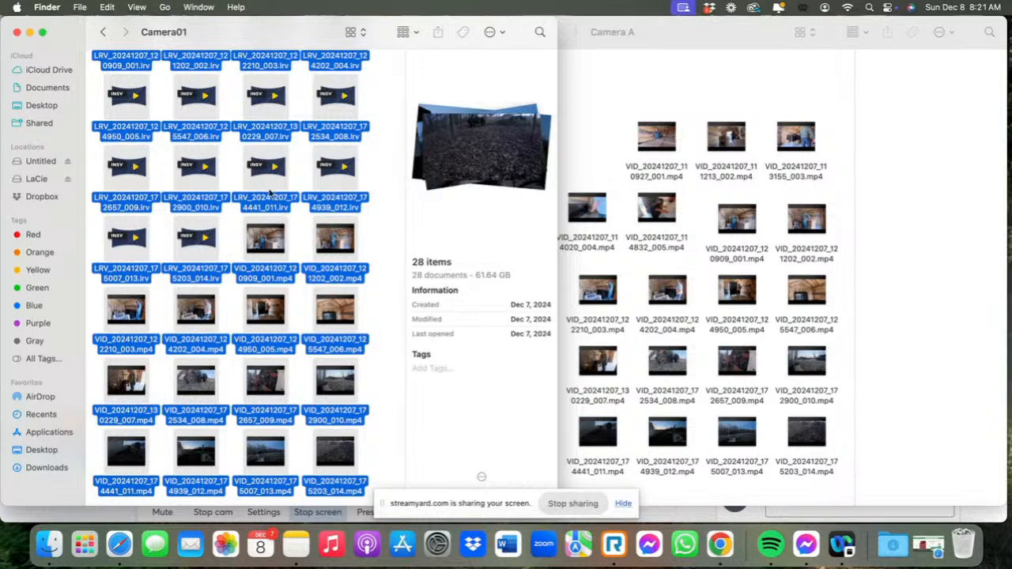
Move all selected LRV and VID files in the Camera01 folder to the Trash and bring the Camera A folder window forward.
right_click(271, 195)
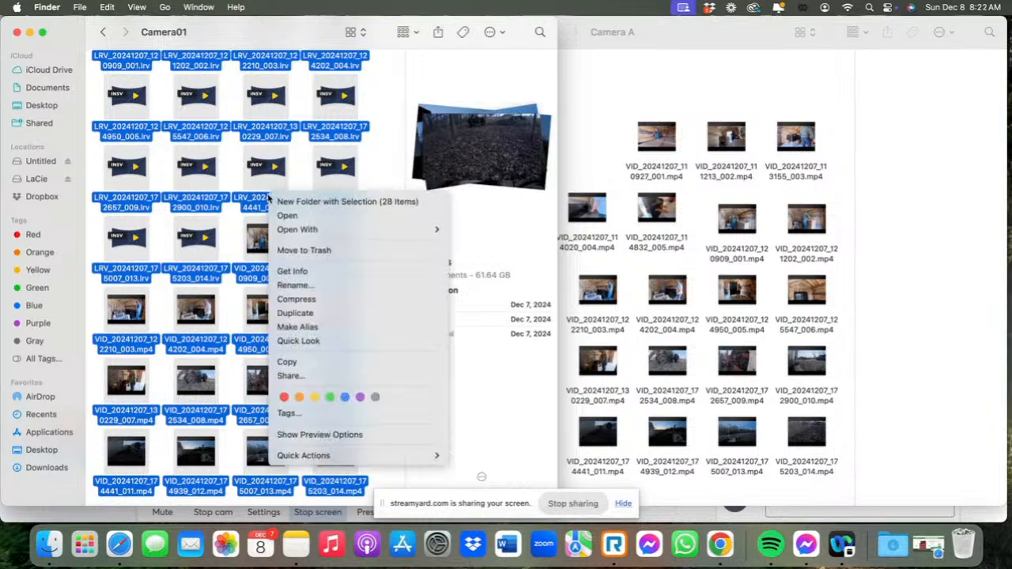
click(314, 251)
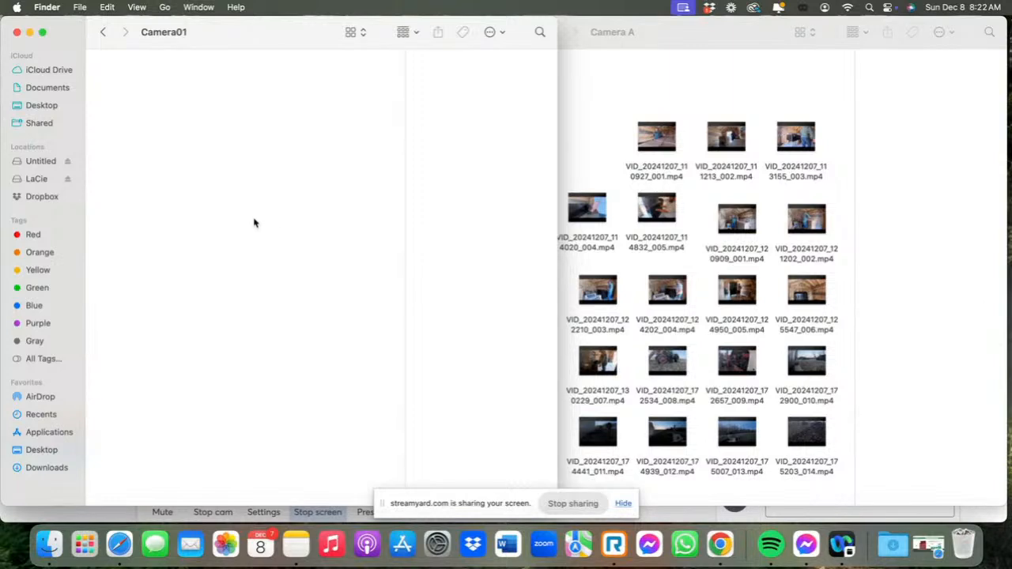
click(588, 99)
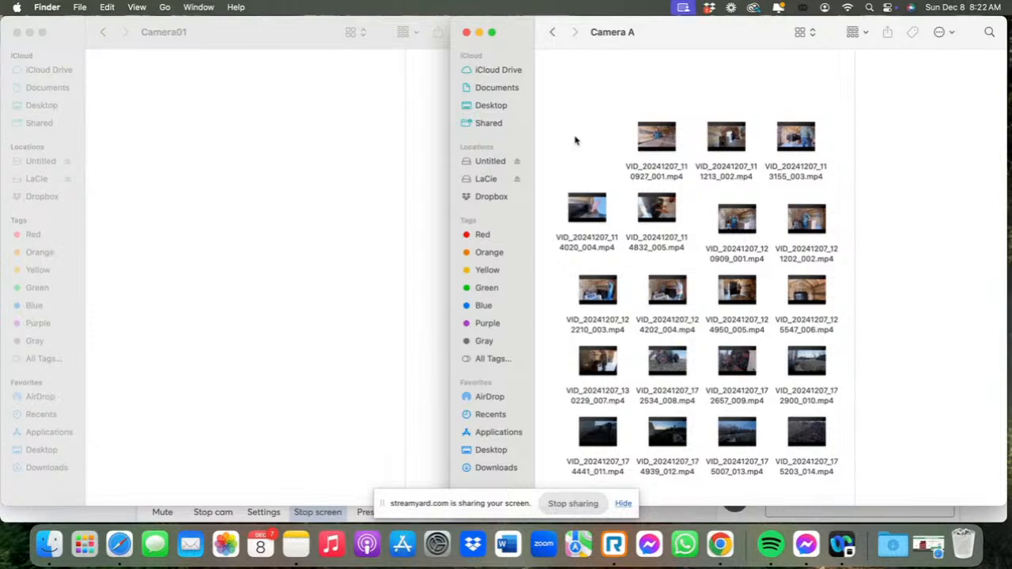
key(ctrl+Up)
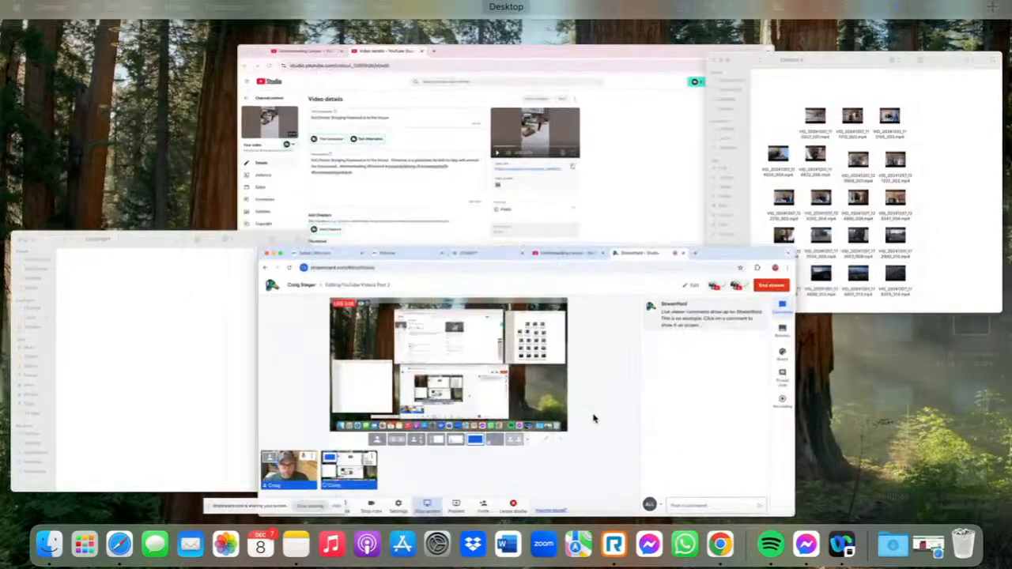
click(595, 419)
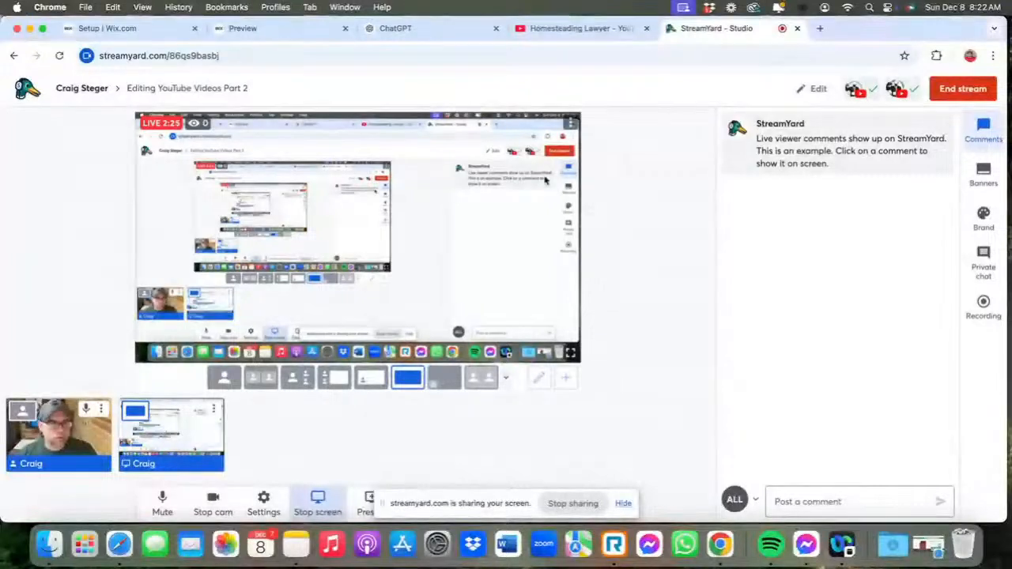
click(571, 124)
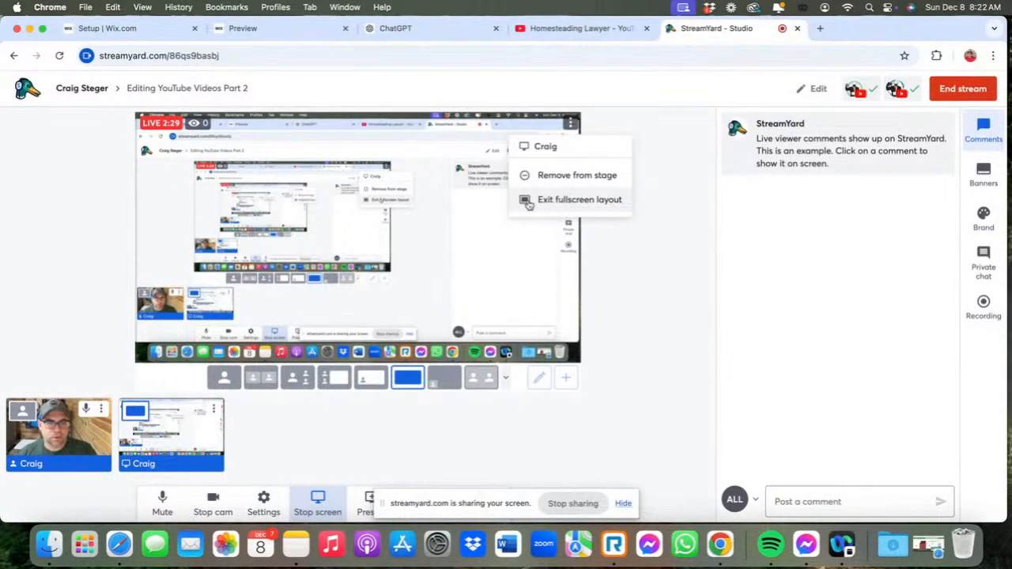
click(464, 225)
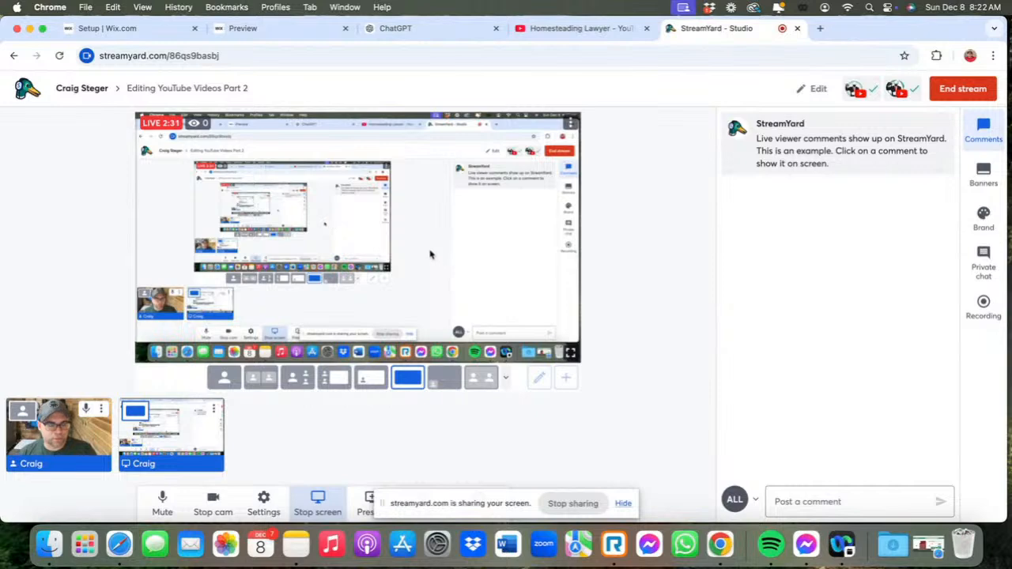
Switch to Insta360 Studio by launching it and skip the offered software version.
key(ctrl+Up)
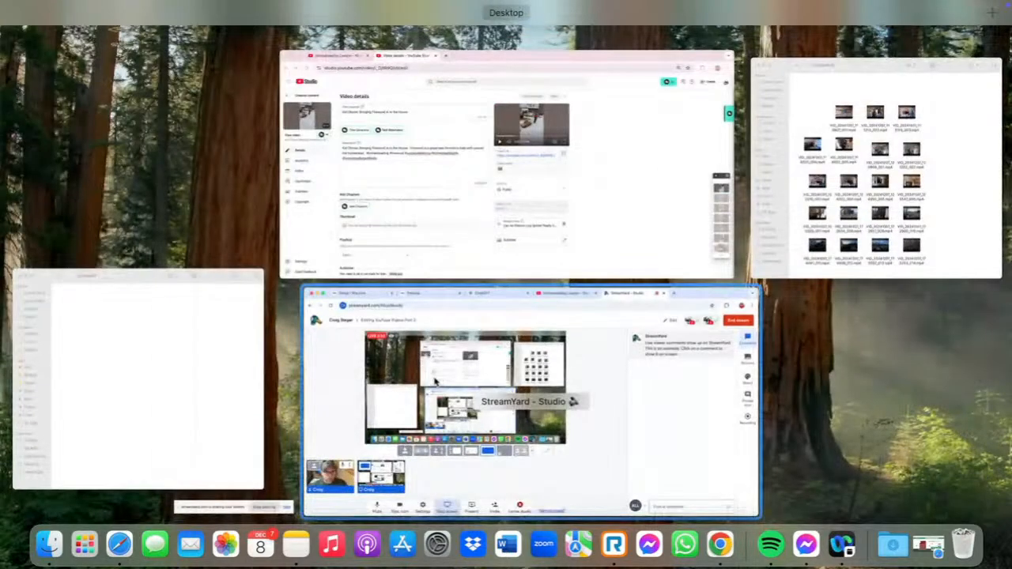
click(84, 545)
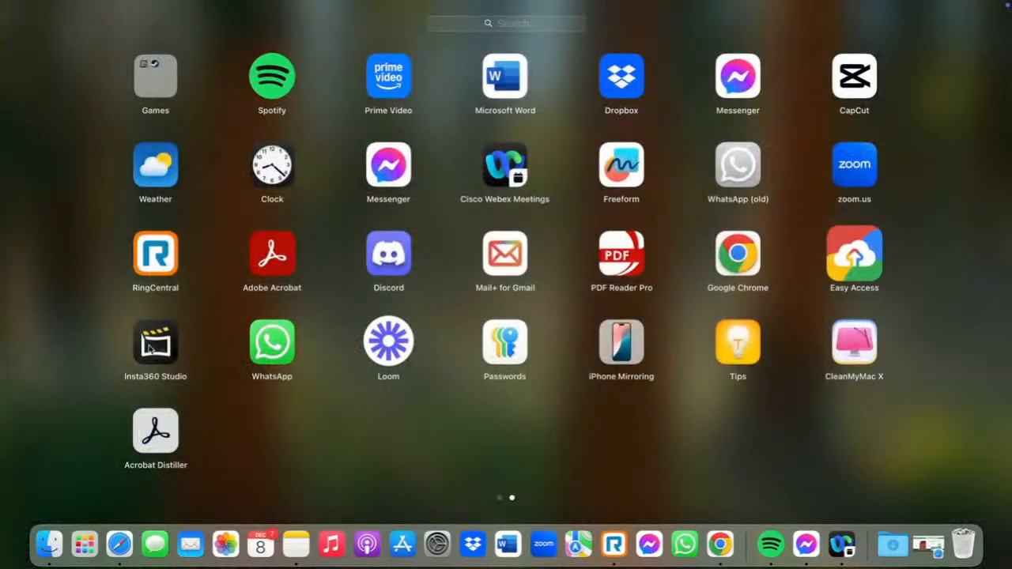
click(150, 350)
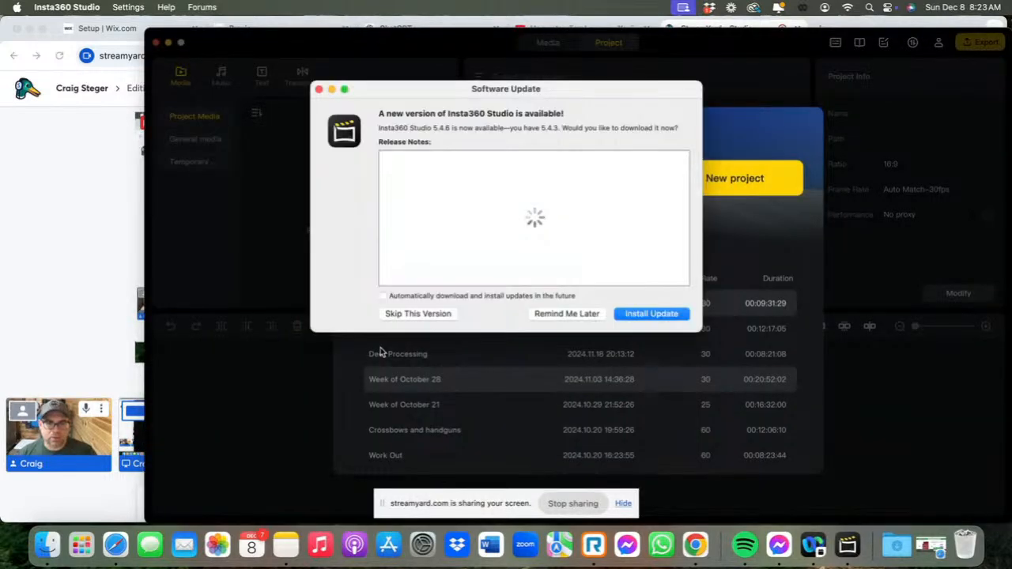
click(418, 314)
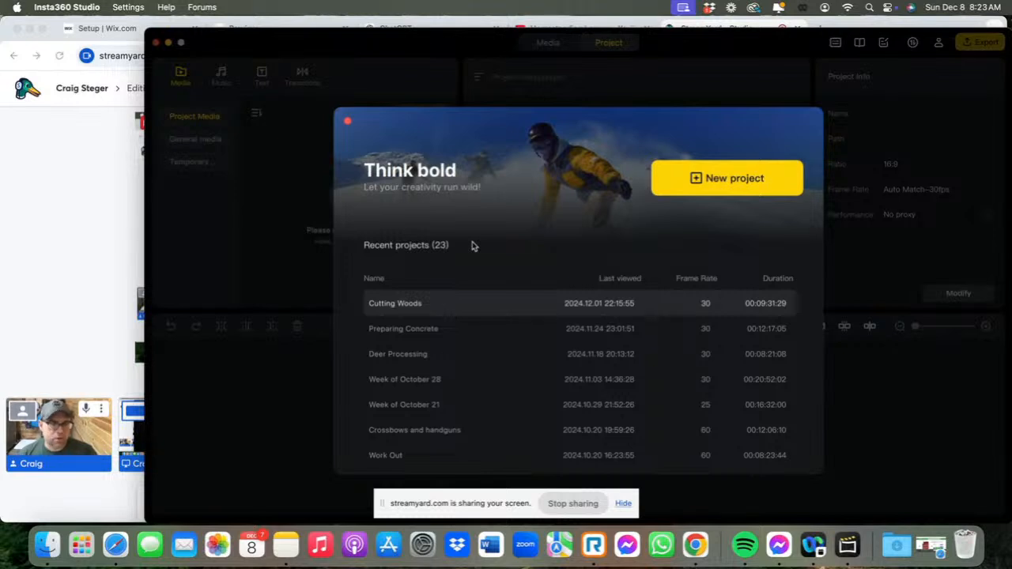
Create a new project named "Week of December 2" with the default ratio, frame rate and performance settings.
click(697, 199)
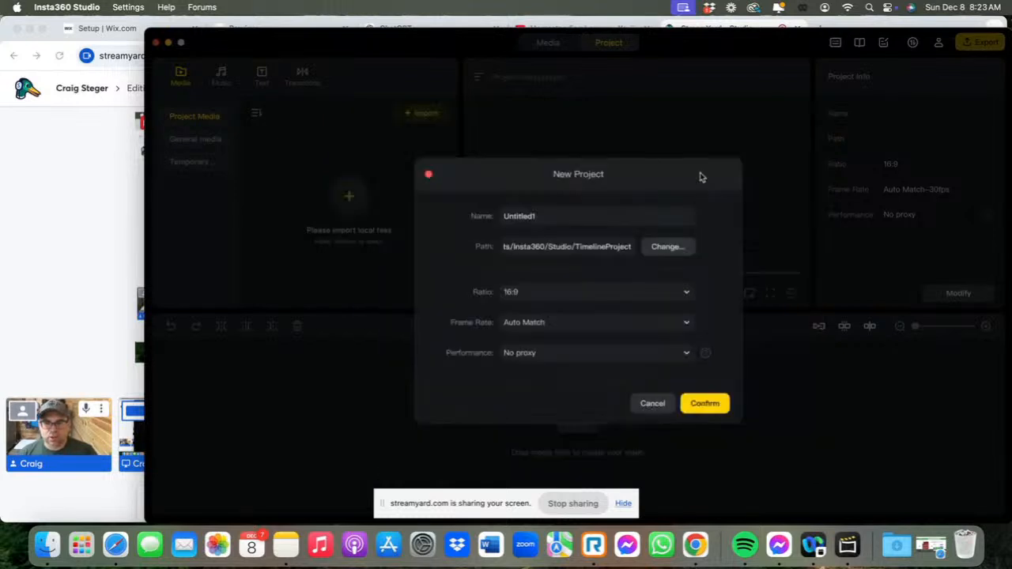
double_click(538, 216)
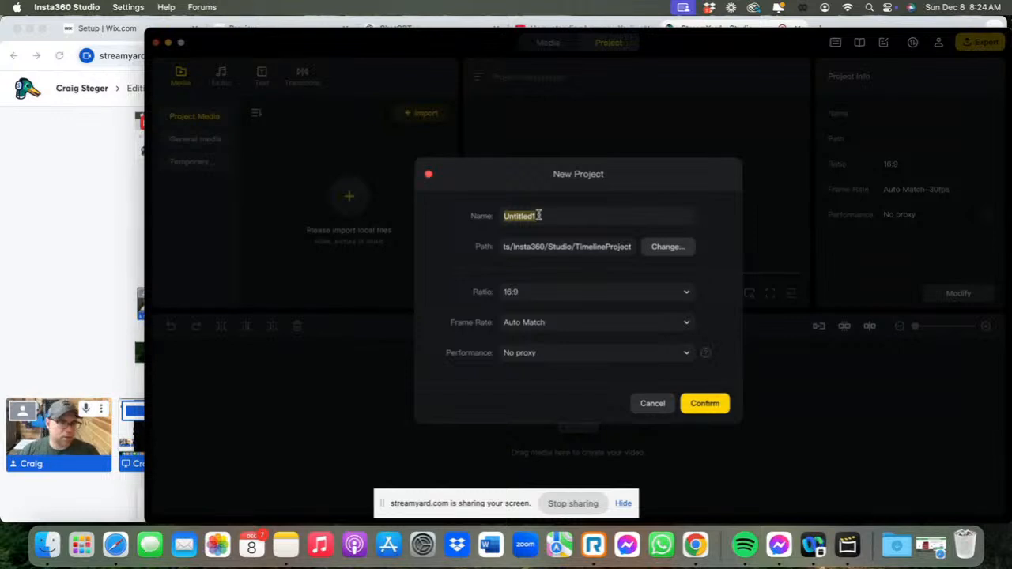
click(62, 234)
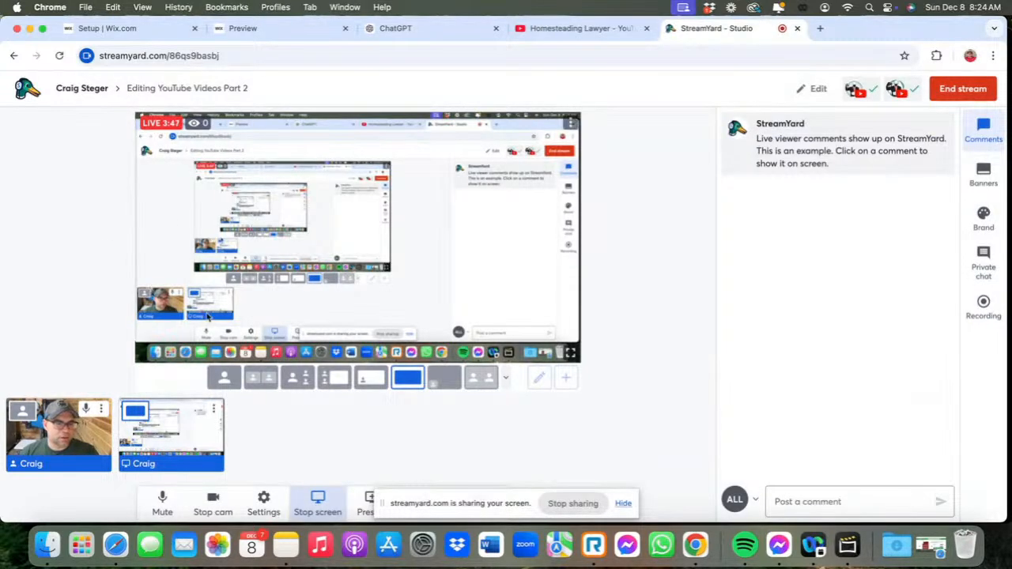
click(847, 545)
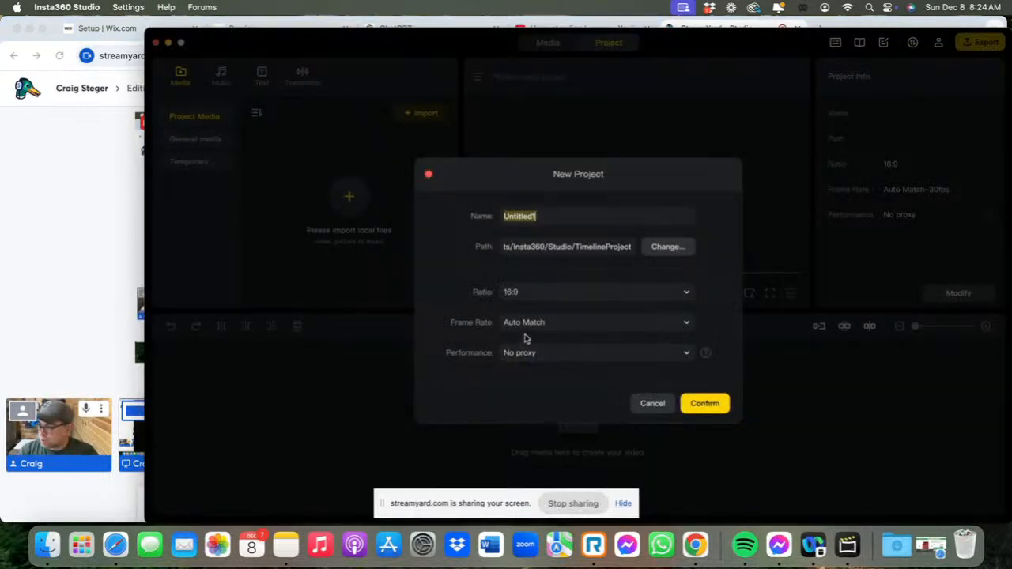
text(Week of December 2)
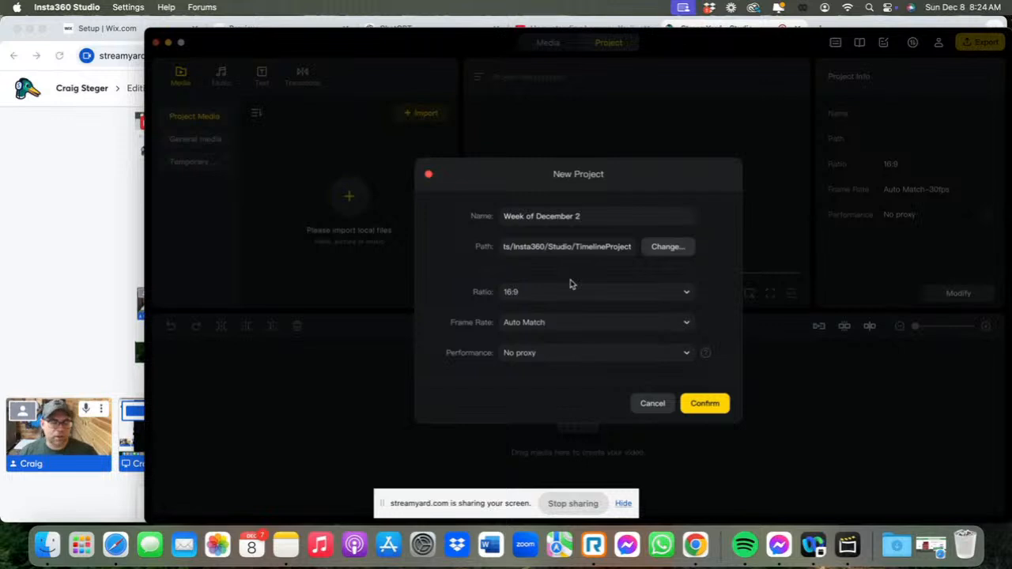
click(696, 405)
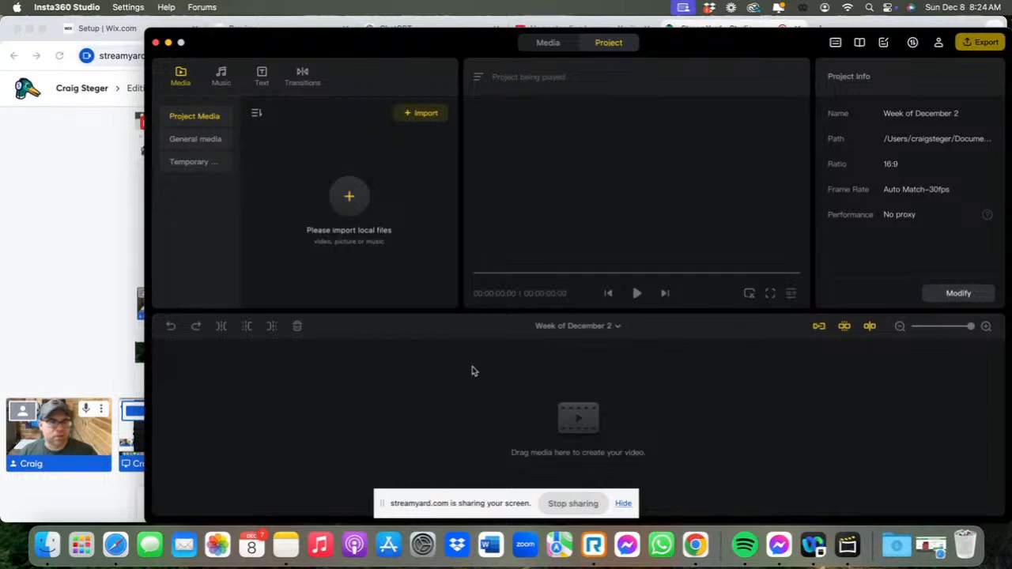
Reposition and enlarge the project window, and browse for media to import in LaCie > Week of December 2 > Camera A.
drag(330, 45, 220, 38)
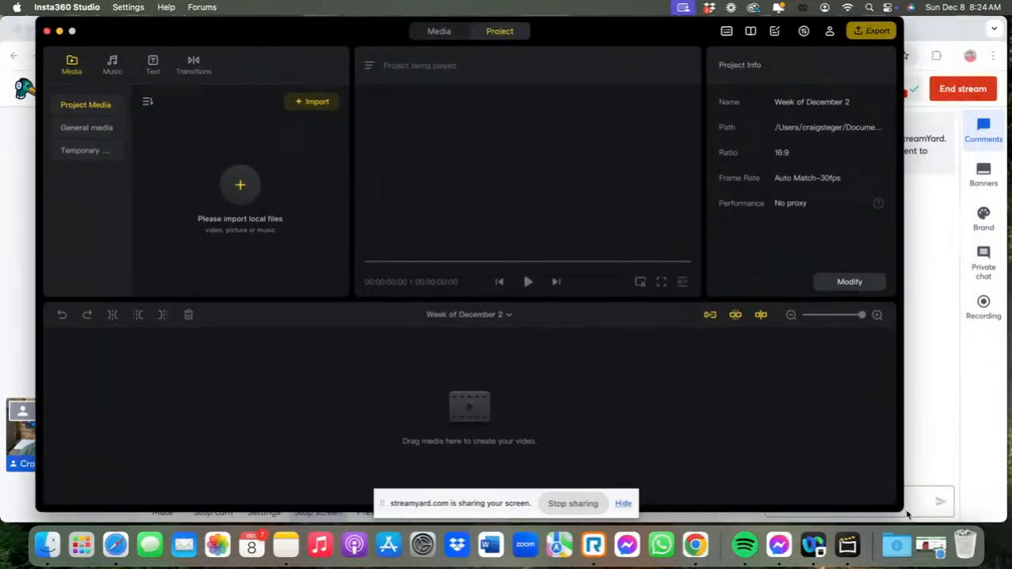
drag(901, 506, 941, 522)
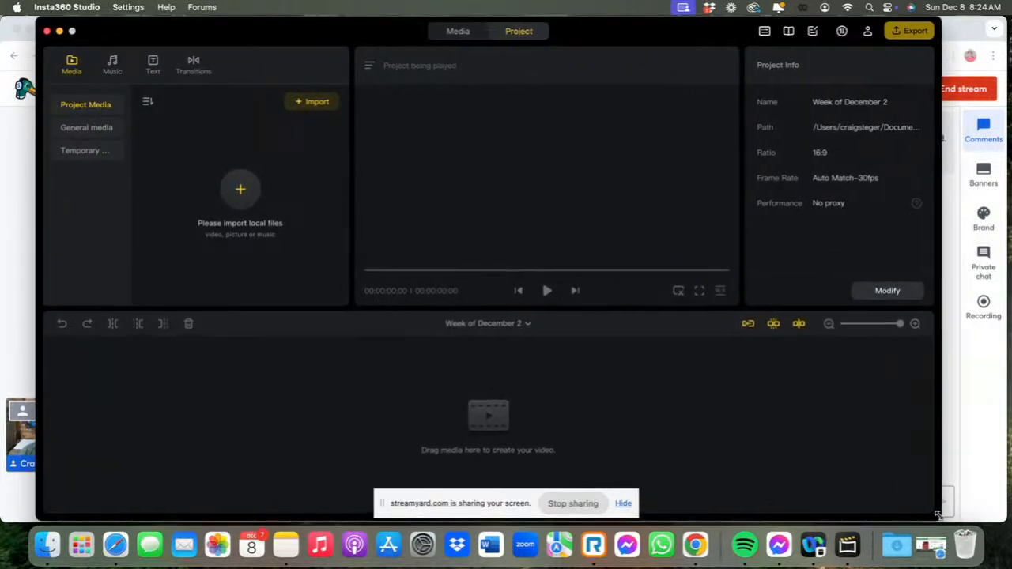
click(241, 191)
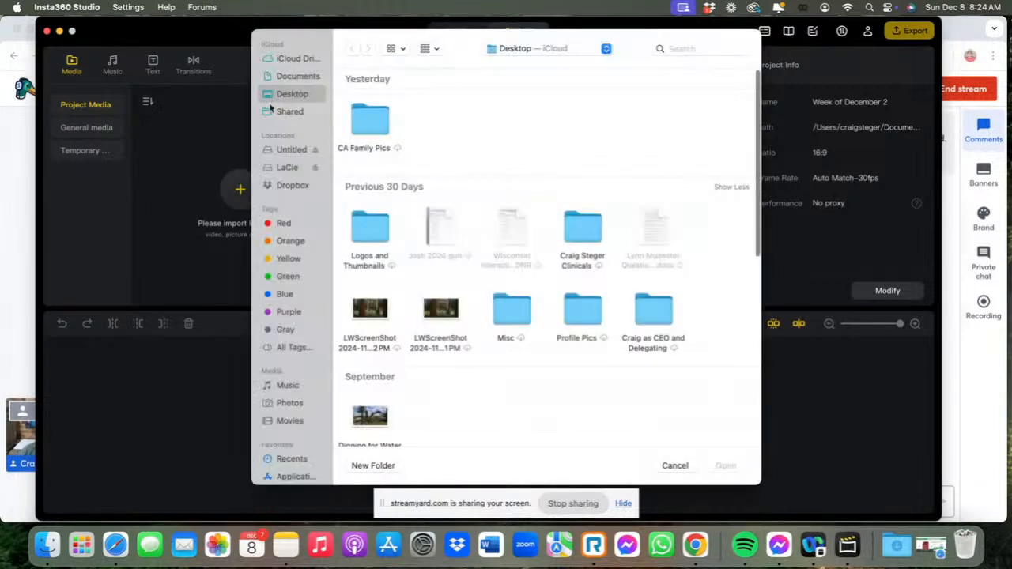
click(287, 168)
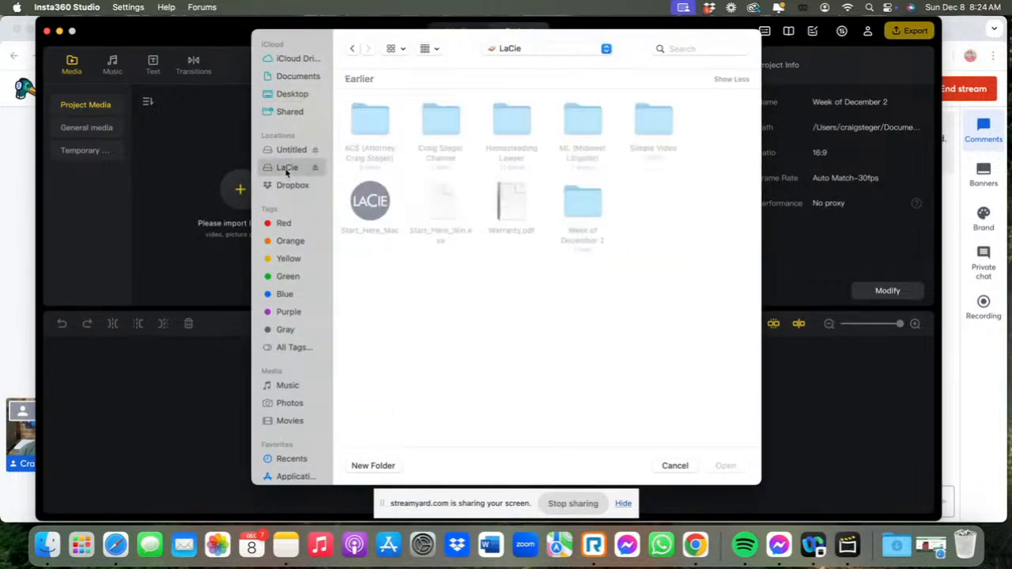
double_click(587, 216)
click(373, 132)
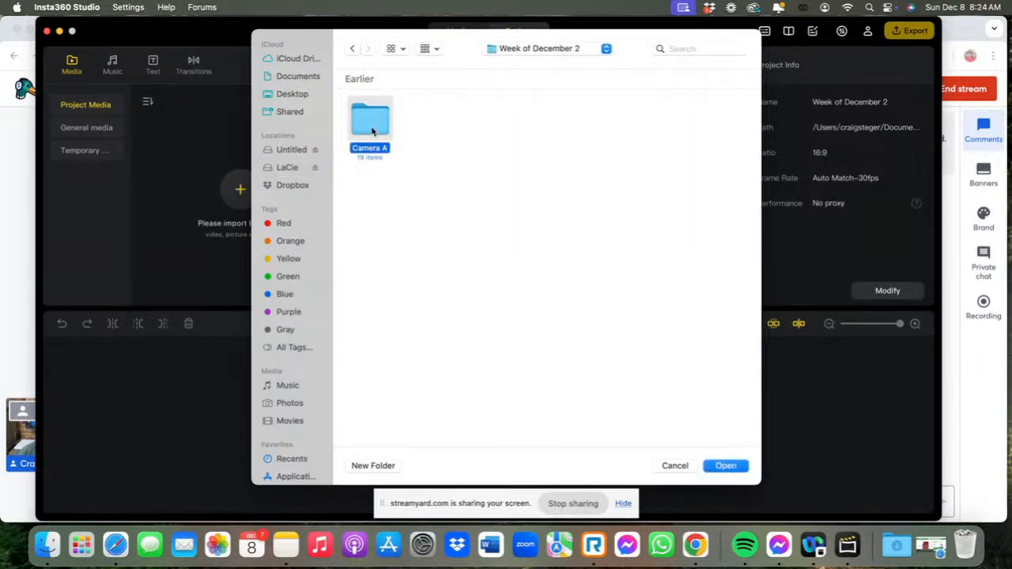
double_click(373, 132)
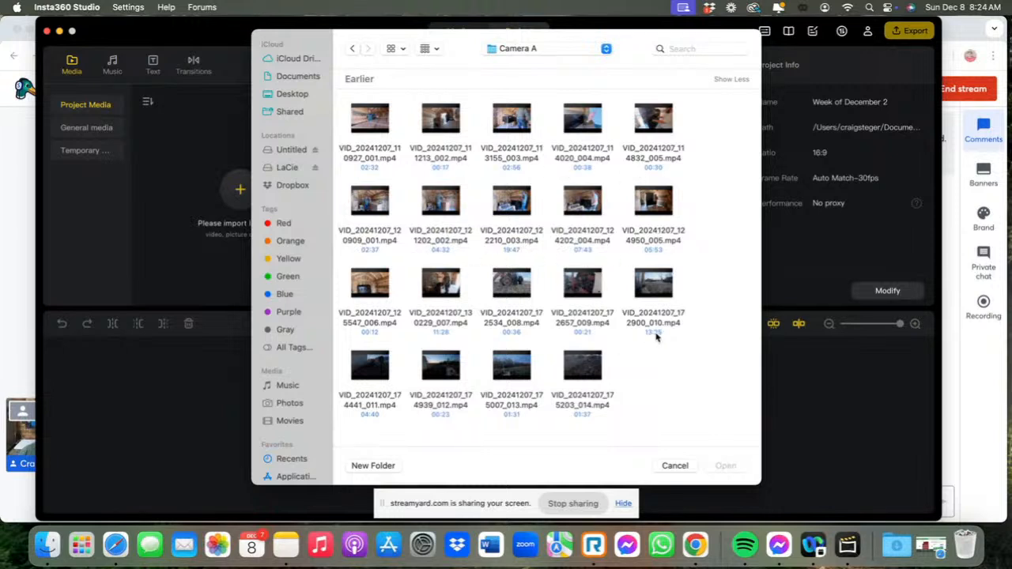
click(376, 158)
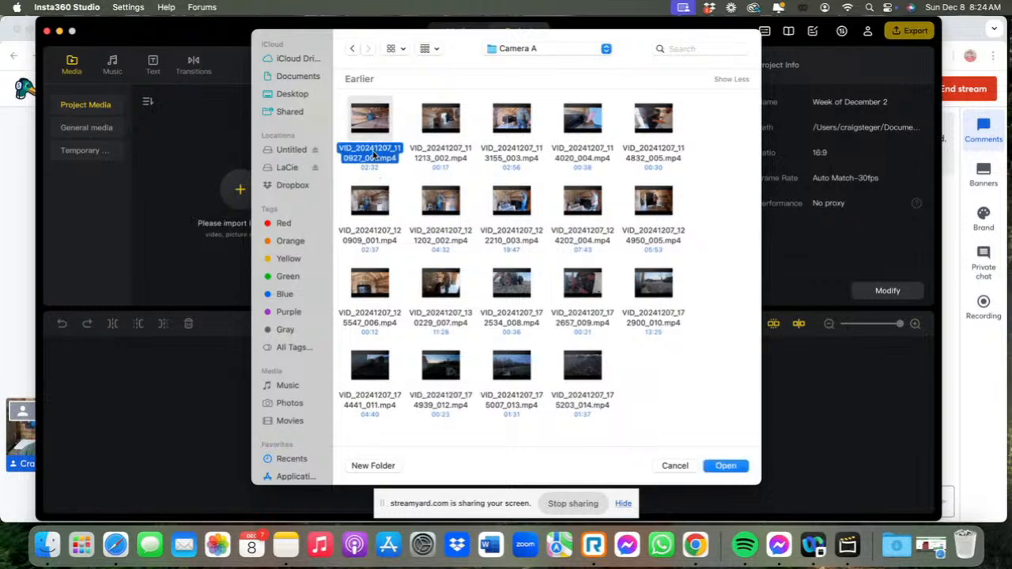
super+click(573, 397)
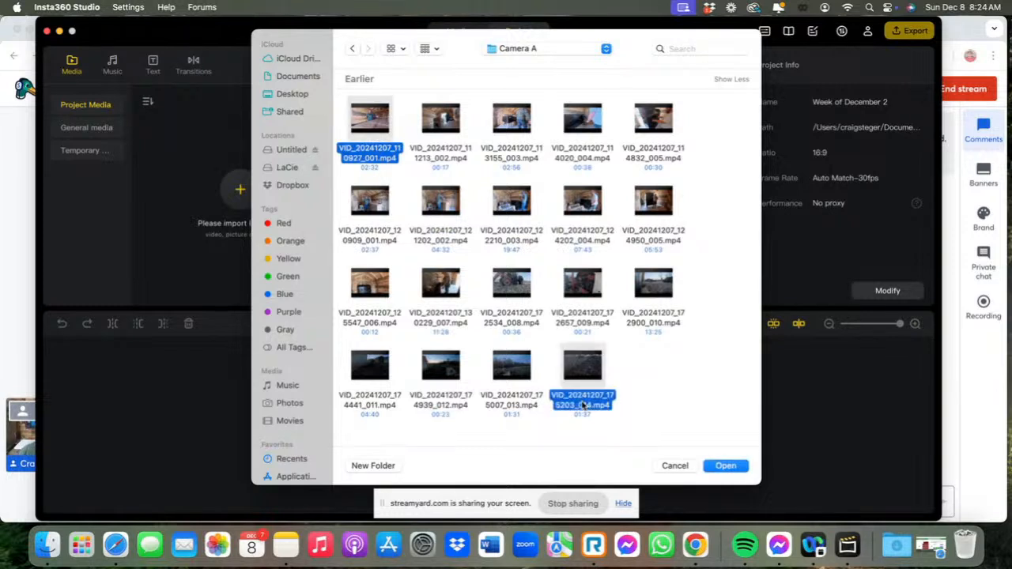
click(702, 386)
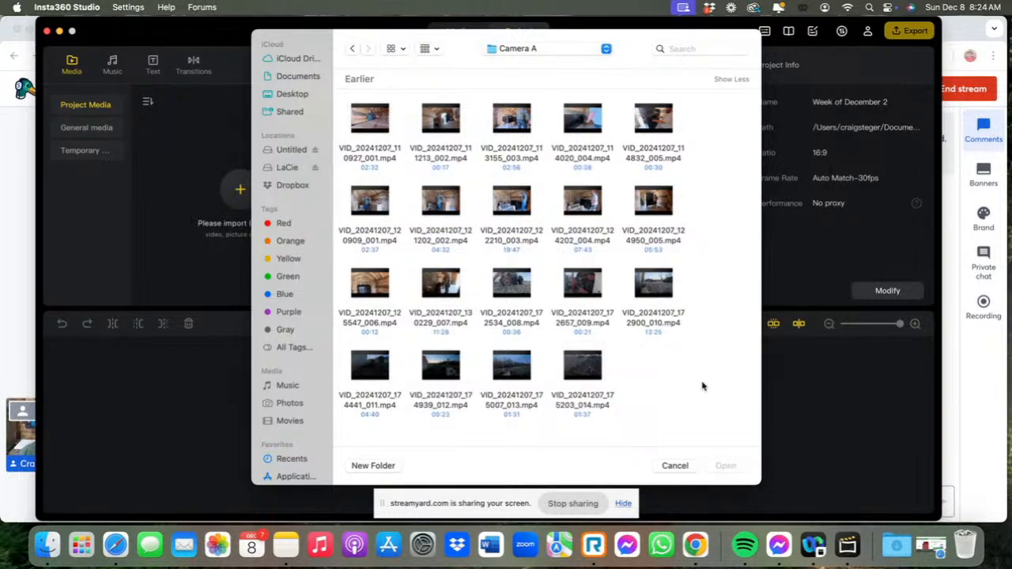
click(362, 153)
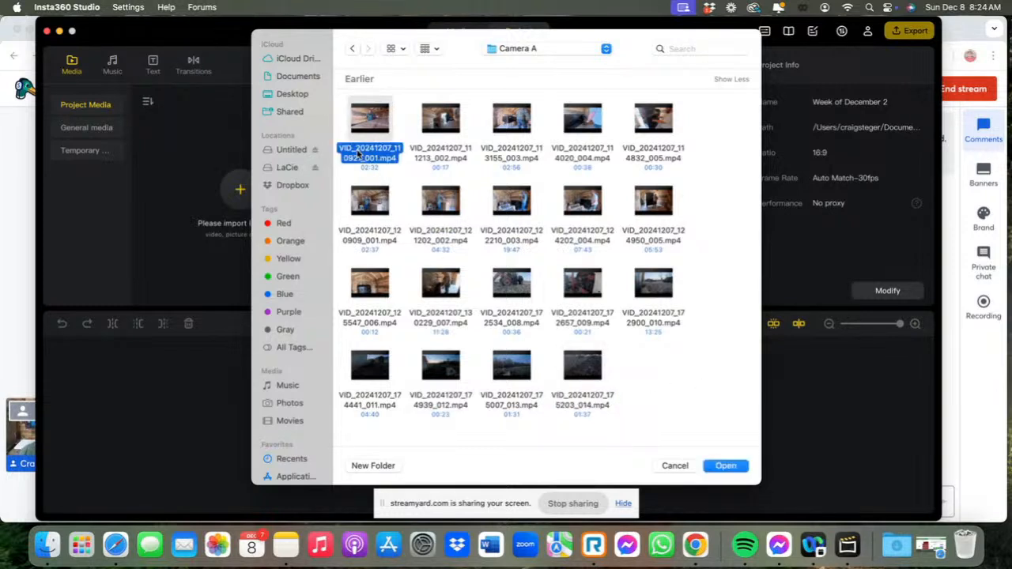
super+click(585, 400)
click(673, 387)
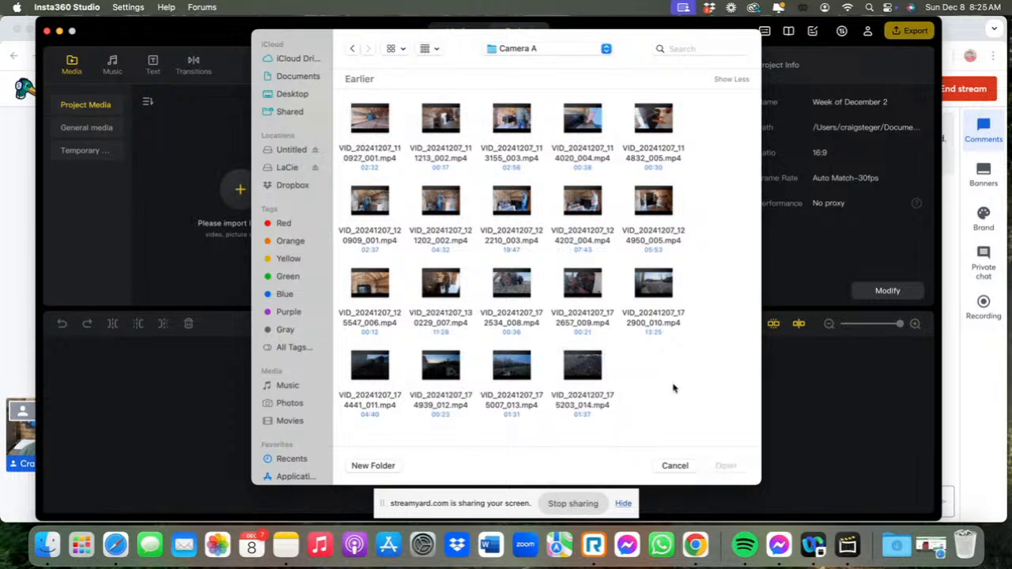
Select every VID_20241207 clip in the Camera A folder, from 110927_001 to 175203_014, and import them into the project.
click(397, 168)
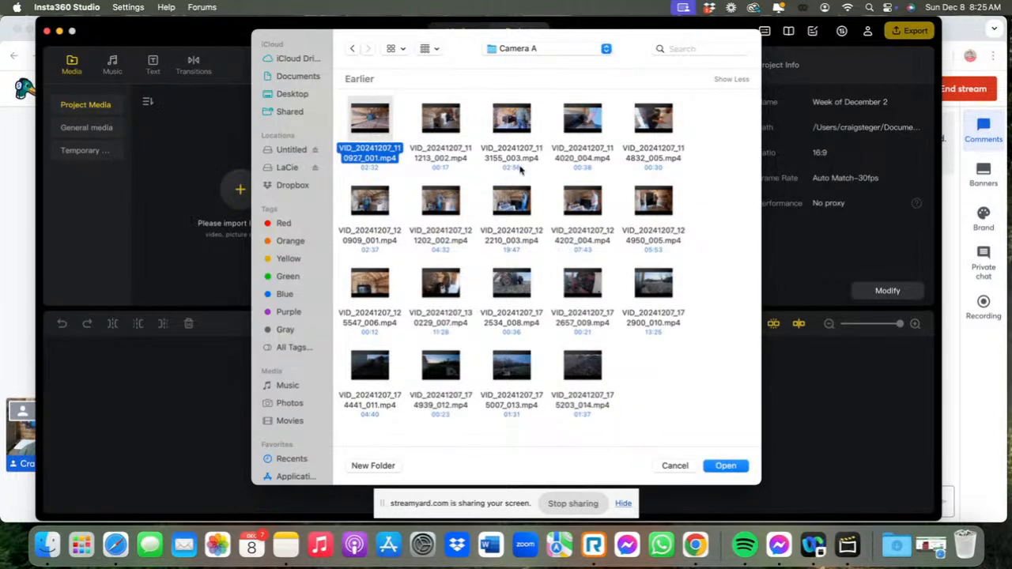
super+click(460, 157)
super+click(488, 154)
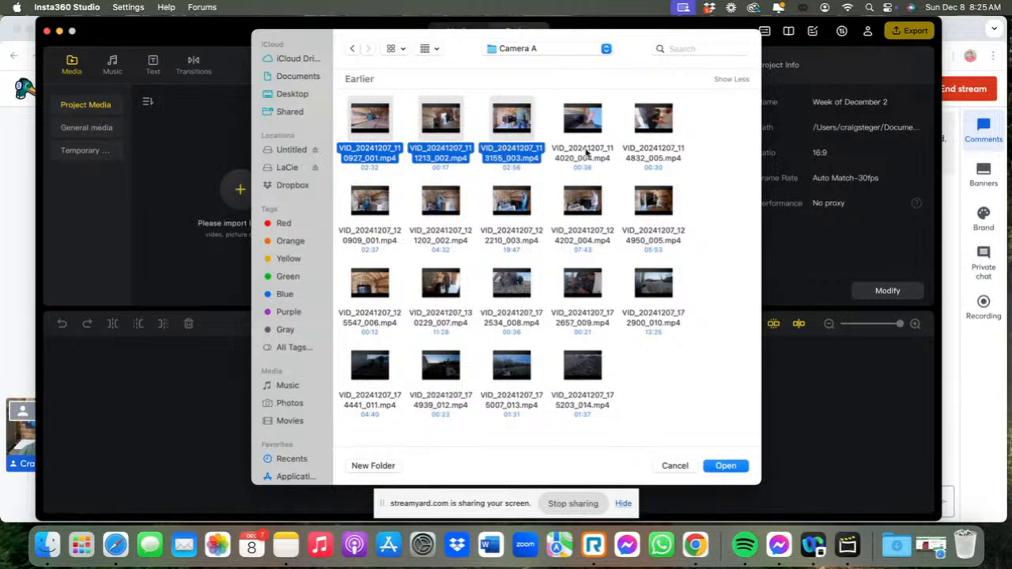
super+click(586, 151)
super+click(633, 153)
super+click(373, 238)
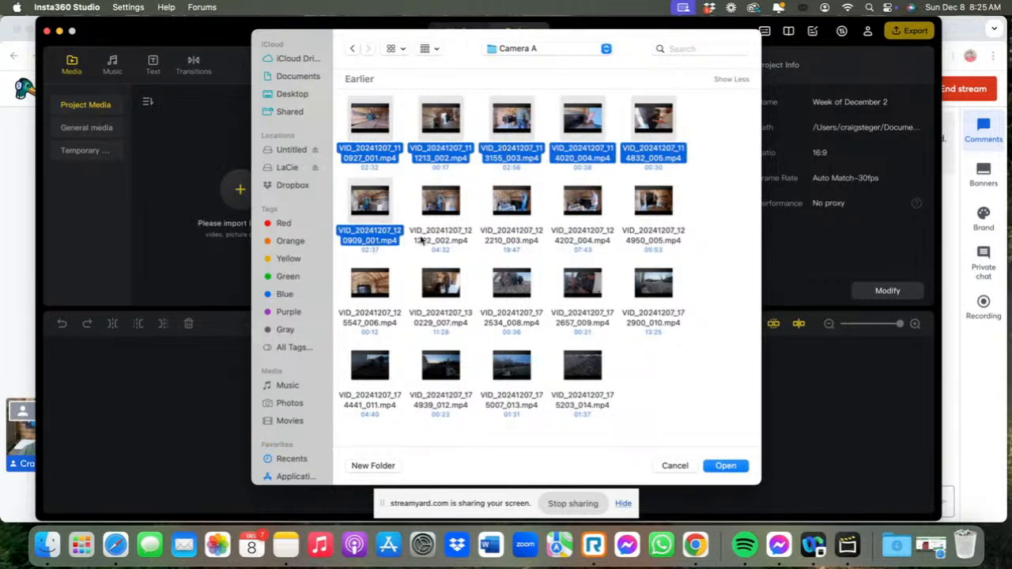
super+click(423, 241)
super+click(537, 232)
super+click(584, 239)
super+click(658, 240)
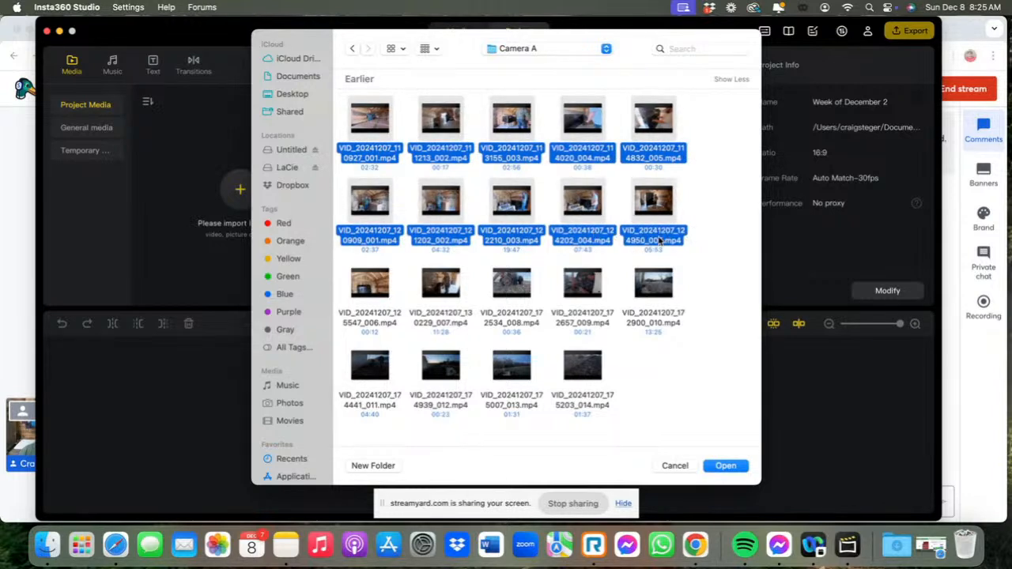
super+click(396, 320)
super+click(435, 319)
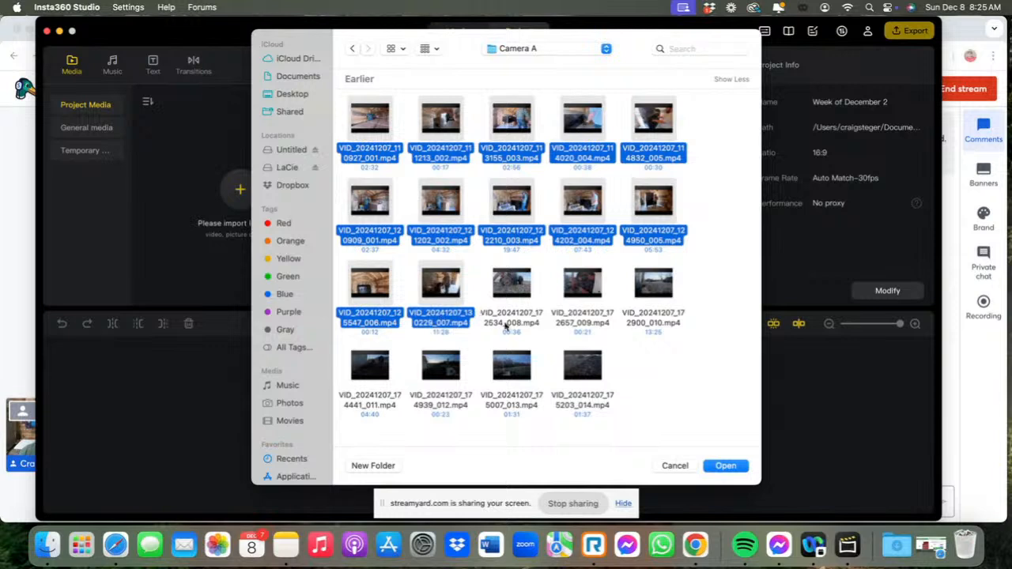
super+click(510, 324)
super+click(583, 316)
super+click(671, 325)
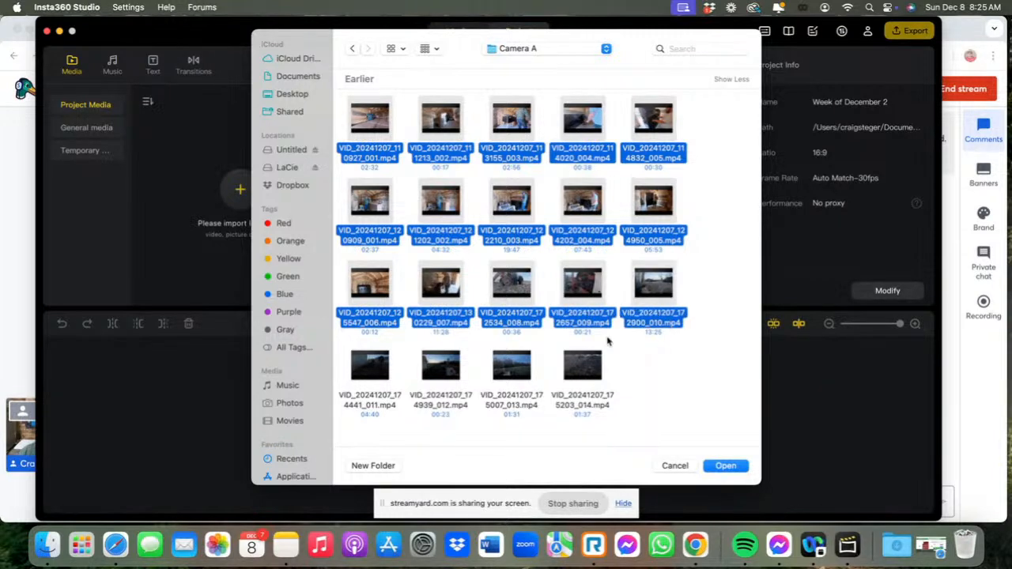
super+click(352, 399)
super+click(437, 405)
super+click(501, 405)
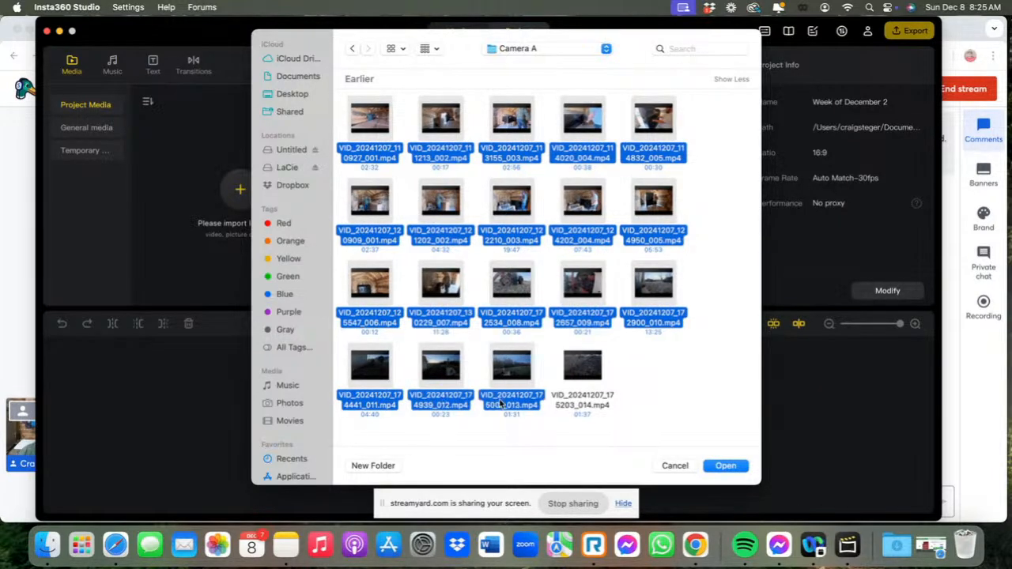
super+click(595, 401)
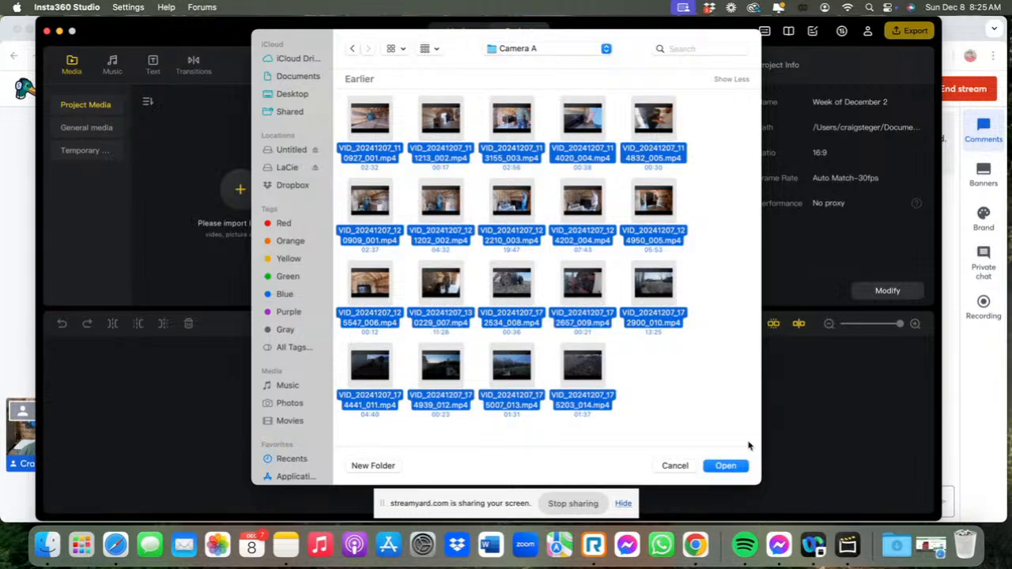
click(726, 465)
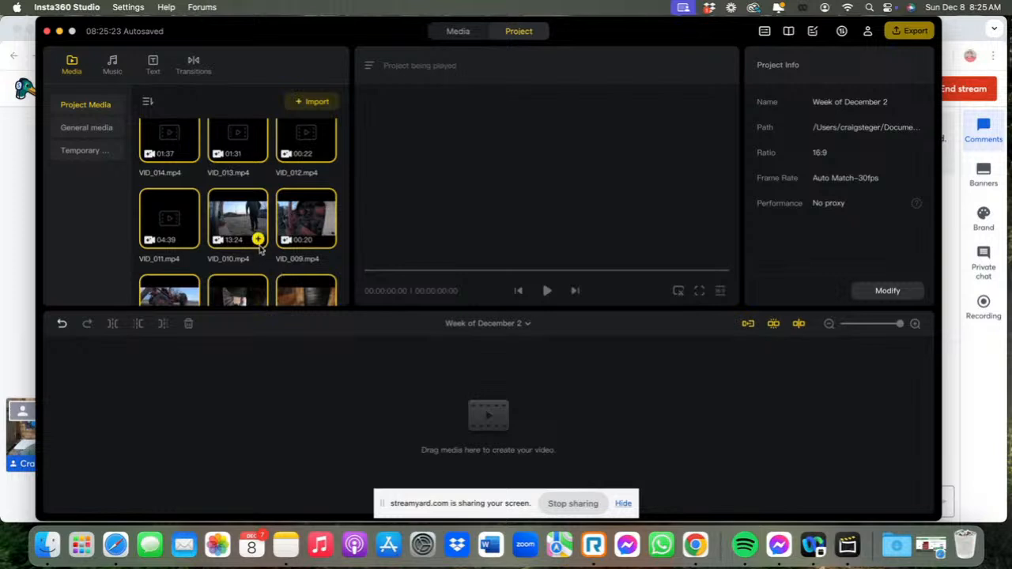
Look through the imported clips to the end of the project media and clear their selection.
scroll(257, 250, up, 1)
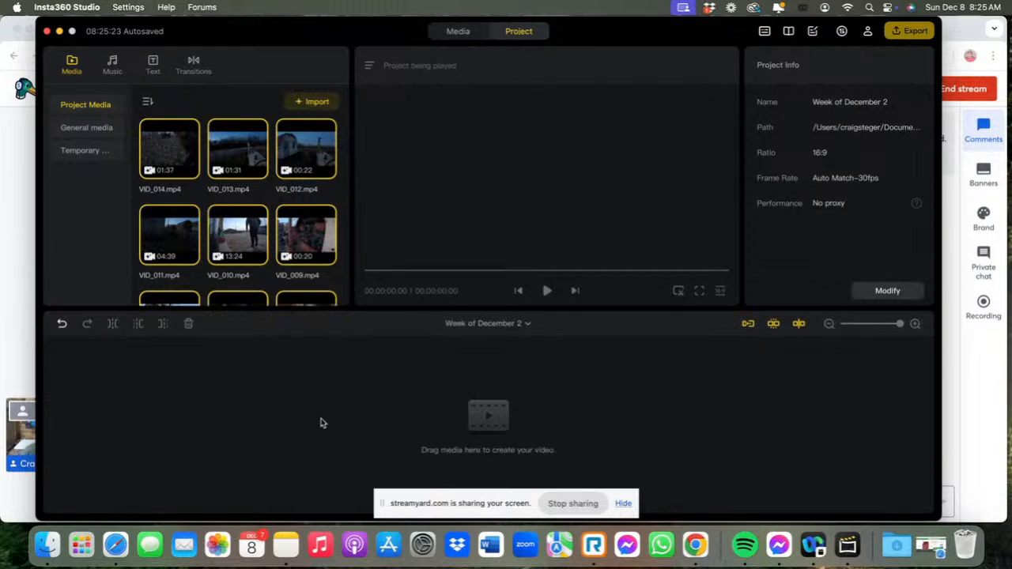
mouse_move(261, 266)
scroll(215, 257, down, 5)
scroll(213, 257, down, 3)
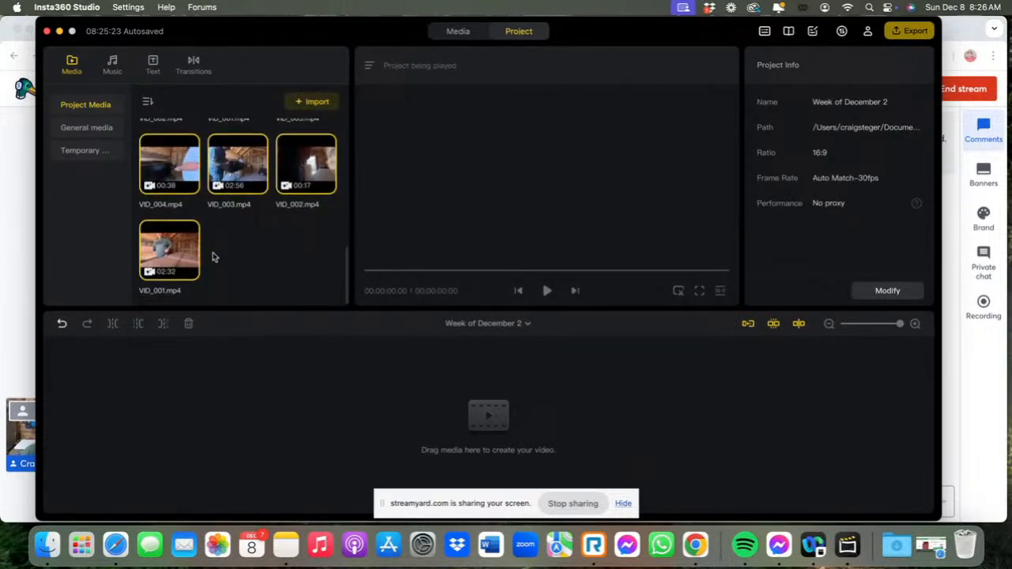
click(251, 263)
mouse_move(190, 272)
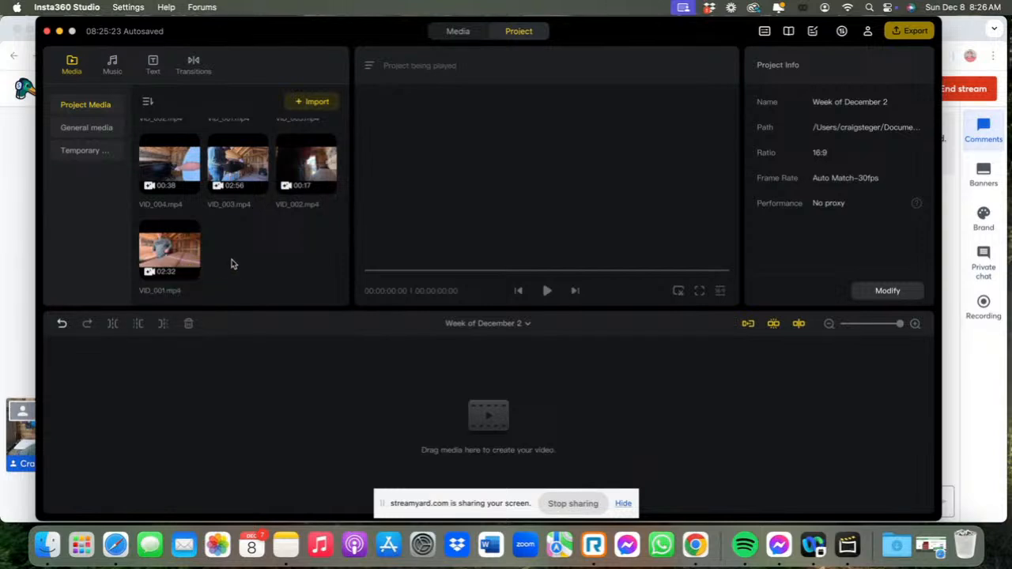
scroll(231, 262, up, 2)
scroll(231, 264, up, 4)
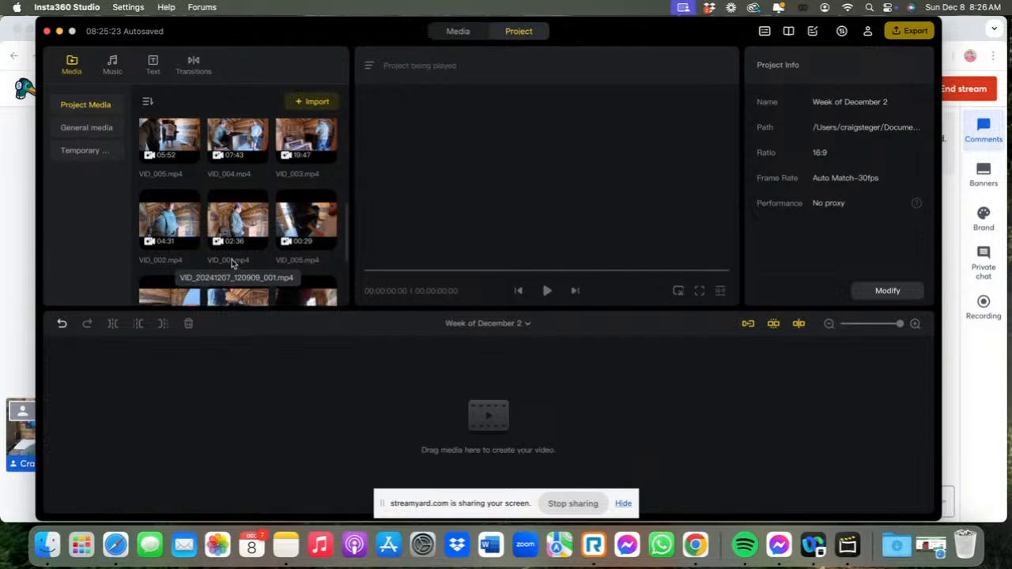
scroll(231, 263, down, 4)
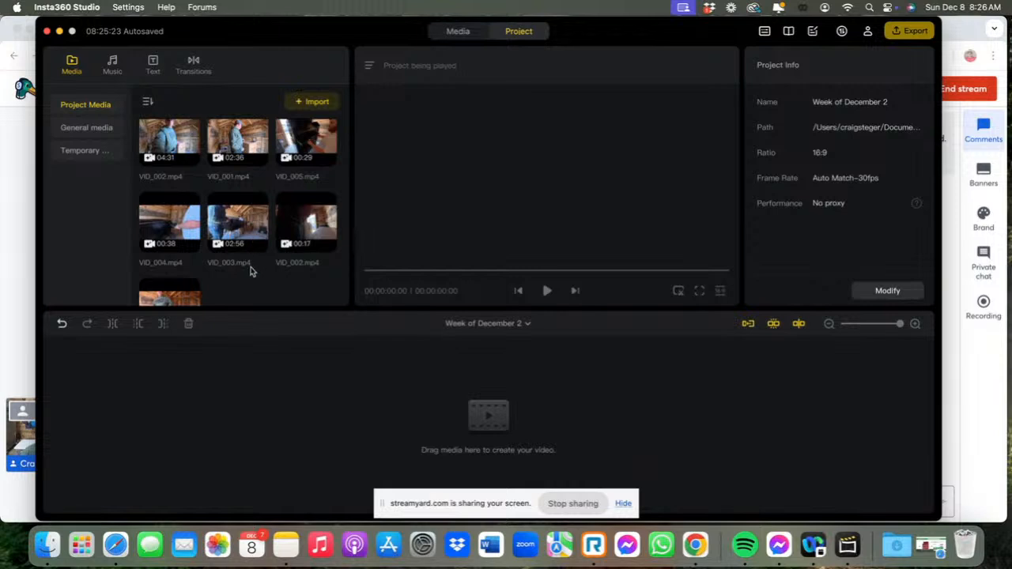
scroll(251, 270, down, 2)
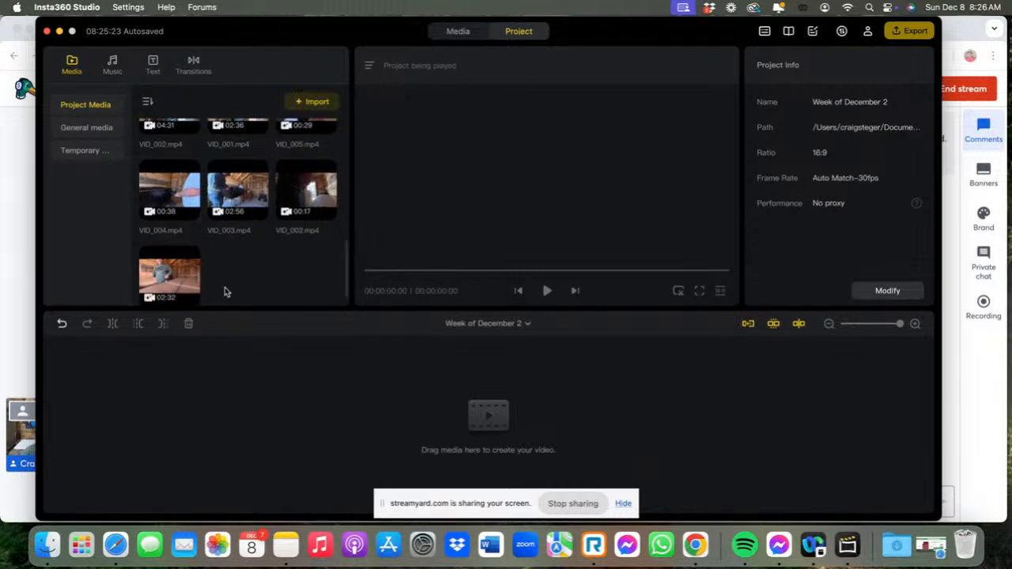
scroll(225, 287, down, 1)
mouse_move(197, 289)
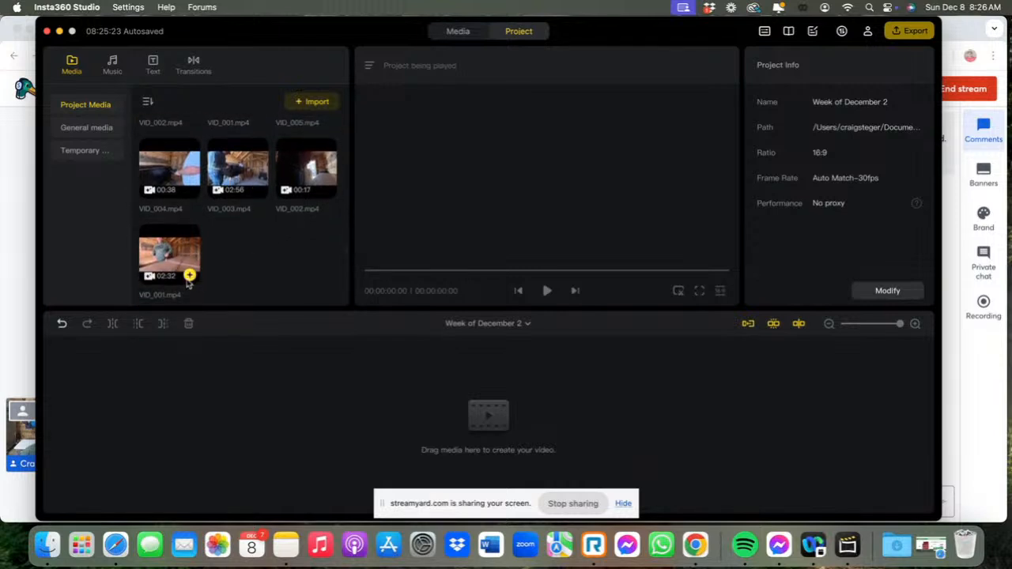
click(190, 275)
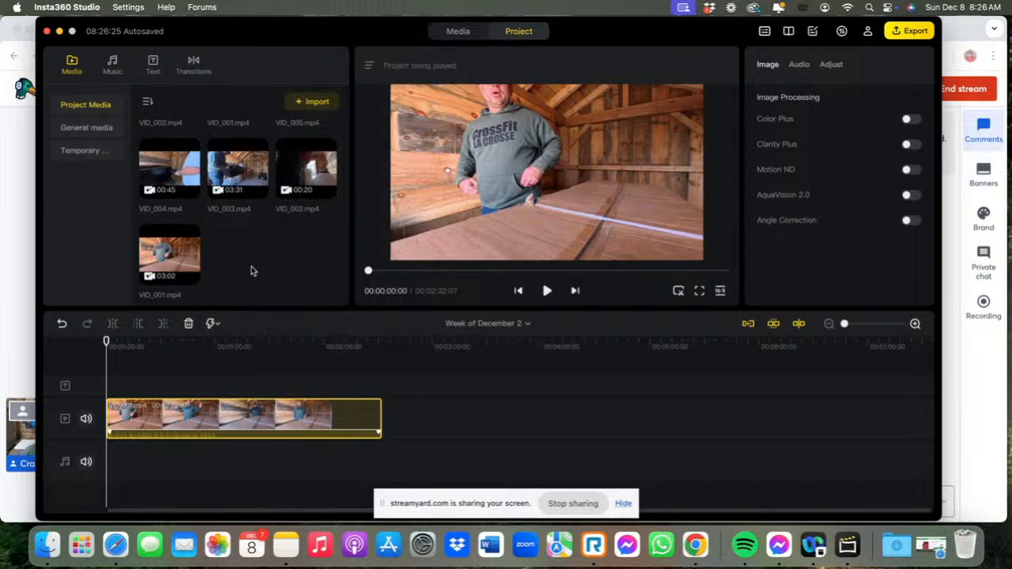
click(190, 326)
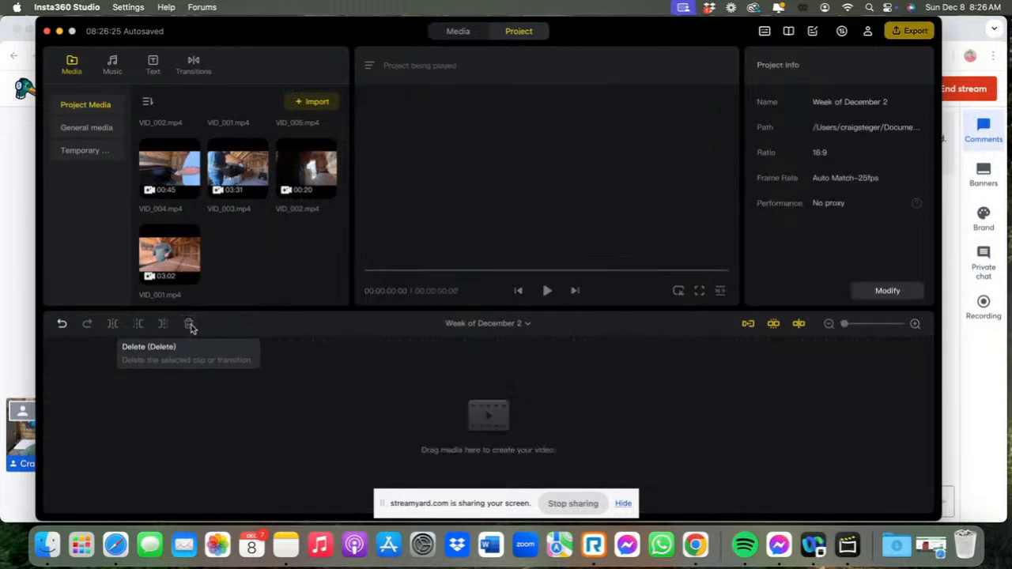
Add VID_014.mp4, VID_013.mp4 and VID_012.mp4 to the timeline in that order, each inserted at the start.
scroll(215, 288, up, 3)
scroll(215, 288, up, 5)
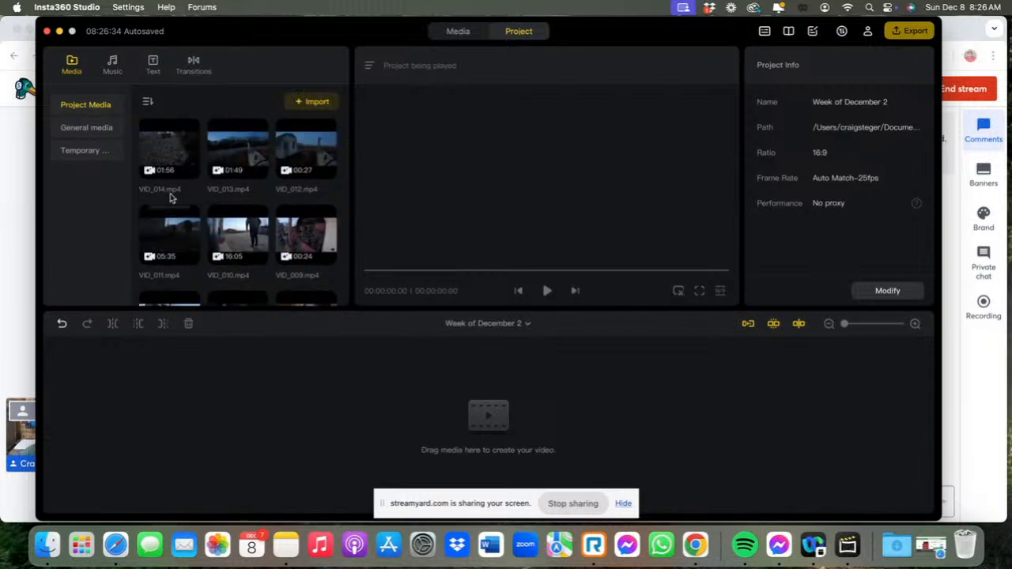
click(189, 169)
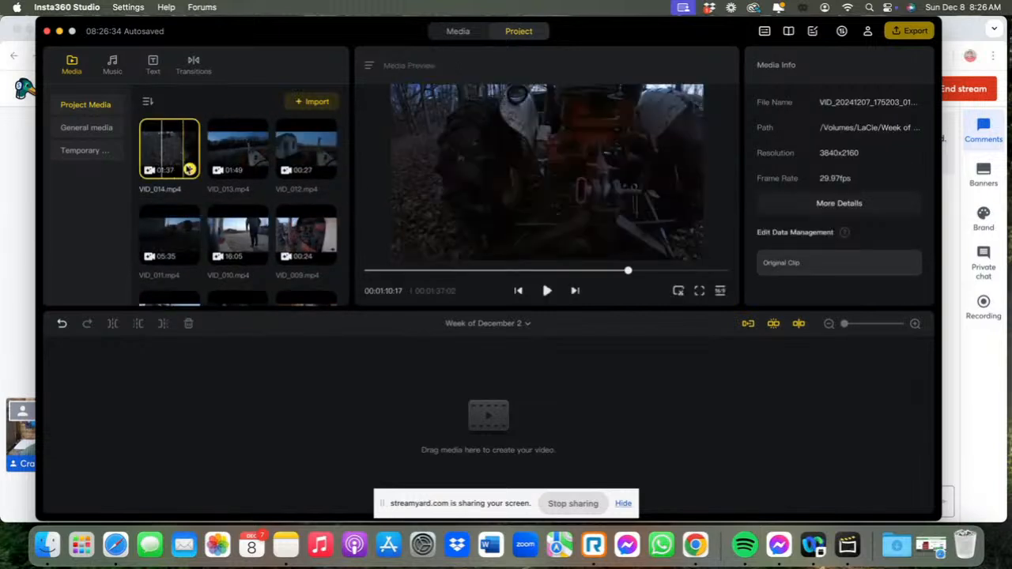
click(190, 169)
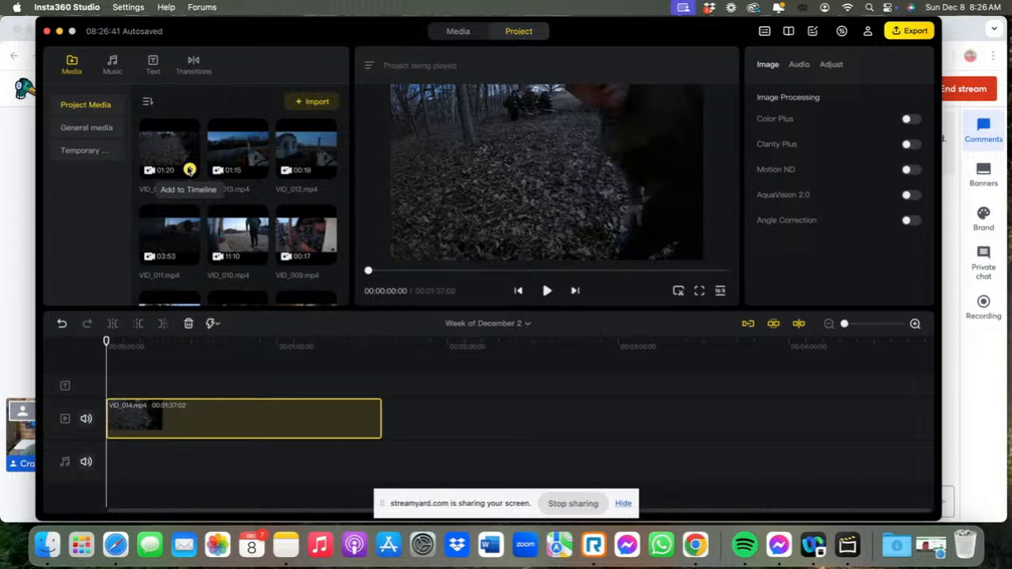
mouse_move(256, 170)
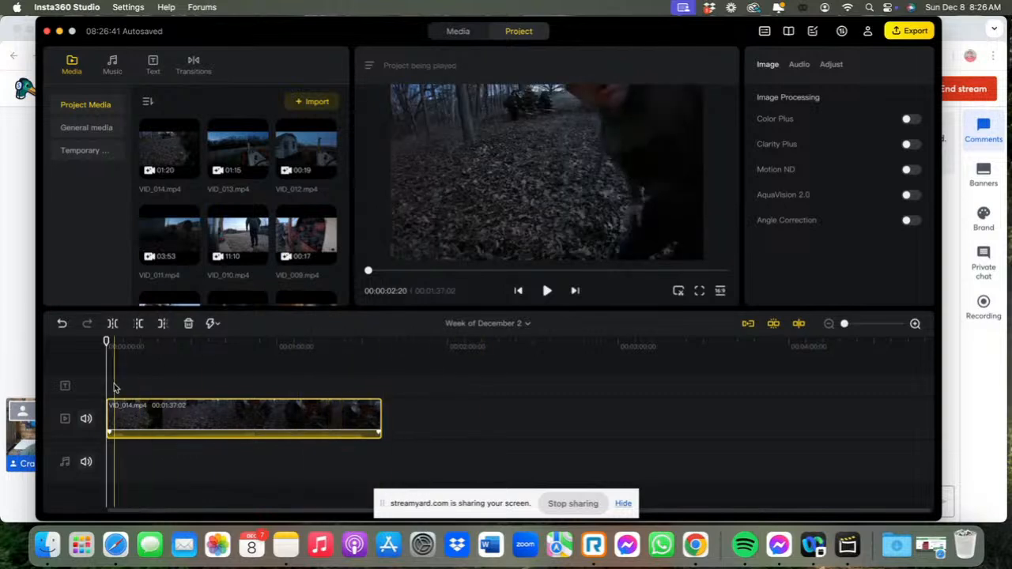
click(258, 169)
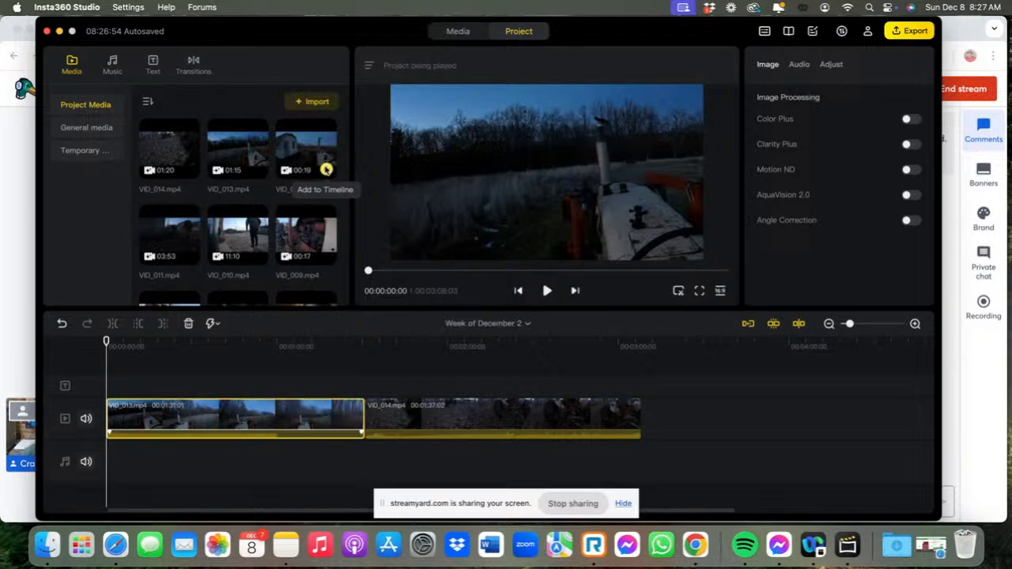
click(326, 169)
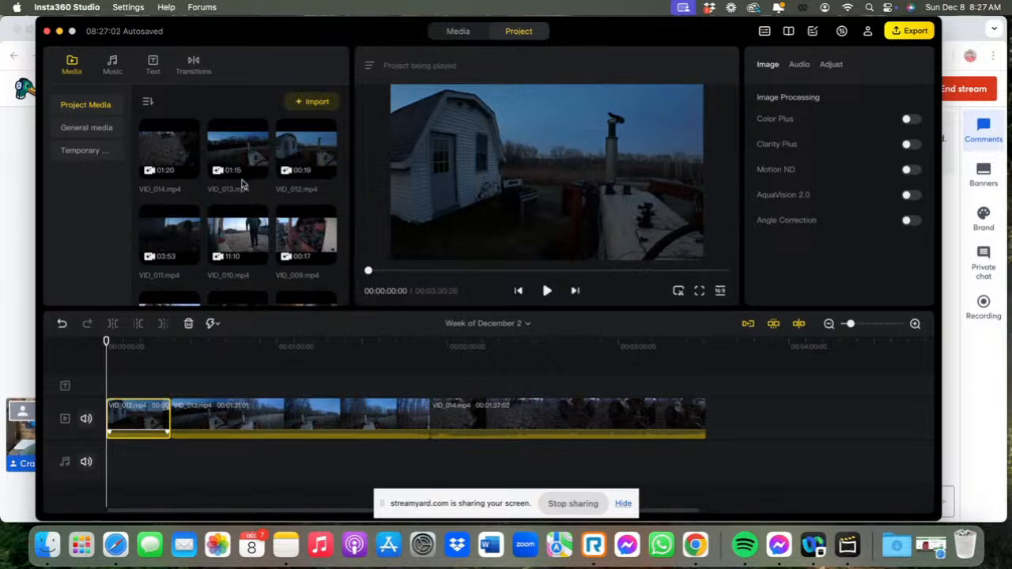
Insert VID_011.mp4, VID_010.mp4, VID_009.mp4 and VID_008.mp4 one after another at the start of the timeline.
scroll(242, 183, down, 2)
scroll(242, 184, down, 1)
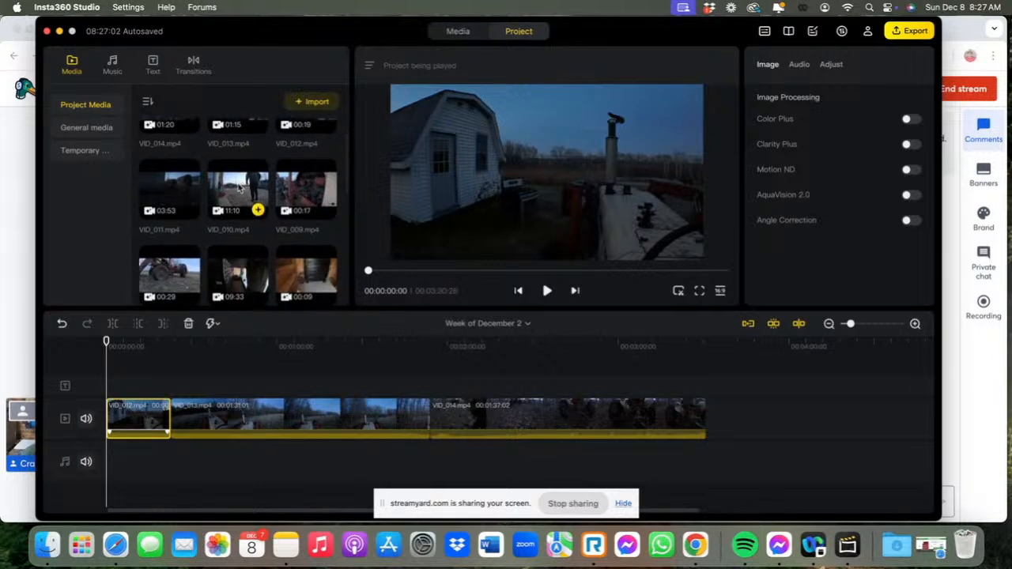
click(190, 210)
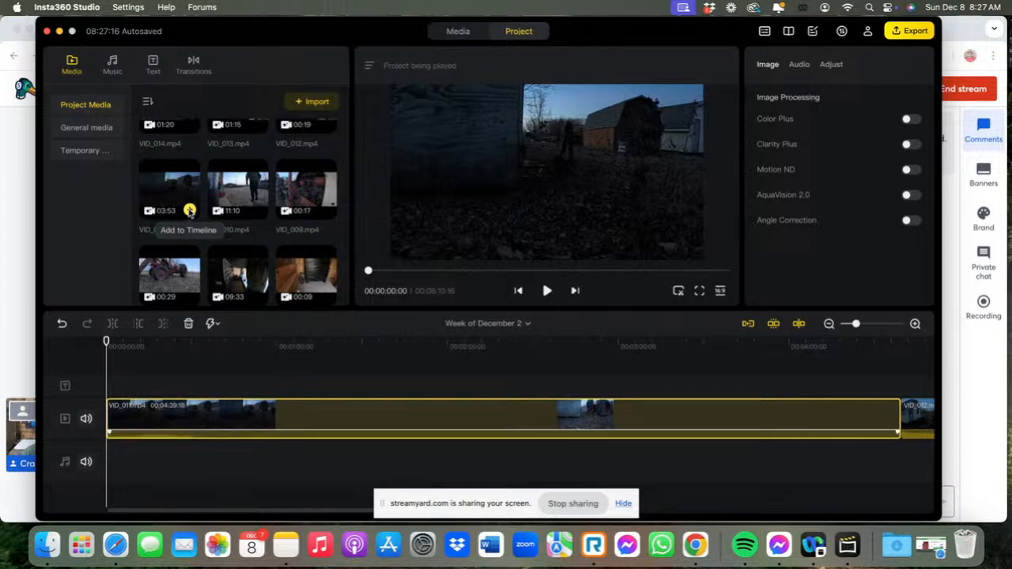
click(258, 211)
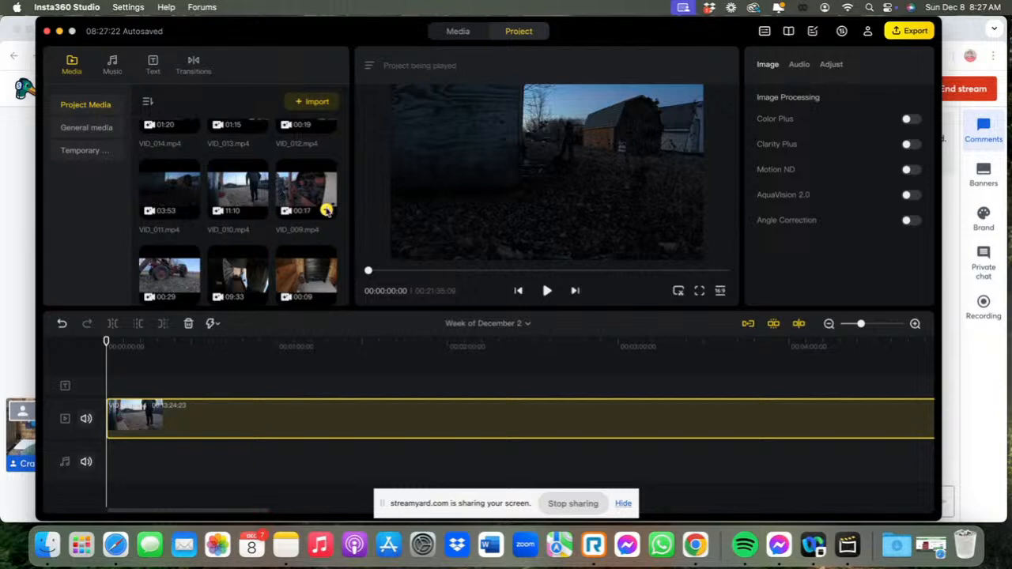
click(325, 210)
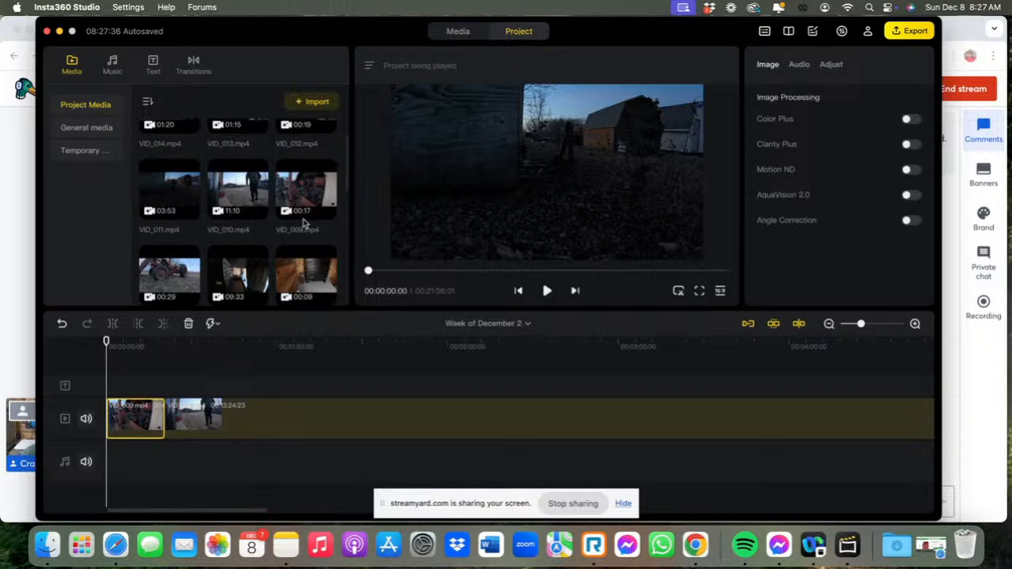
mouse_move(308, 214)
mouse_move(188, 297)
click(189, 296)
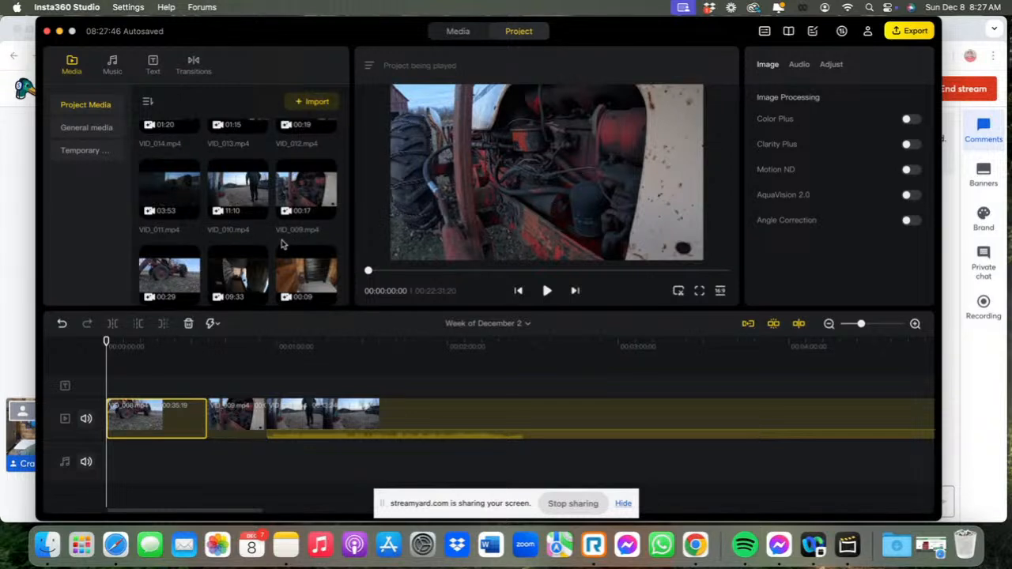
Check the remaining earlier clips in the project media and insert VID_007.mp4 at the start of the timeline, ahead of VID_008.mp4.
scroll(297, 246, down, 4)
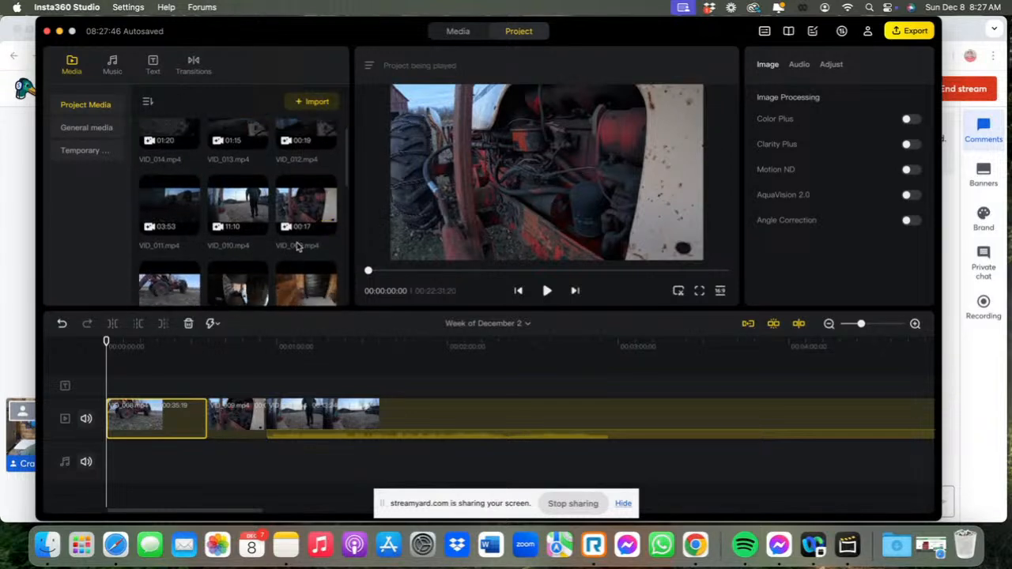
scroll(297, 247, down, 2)
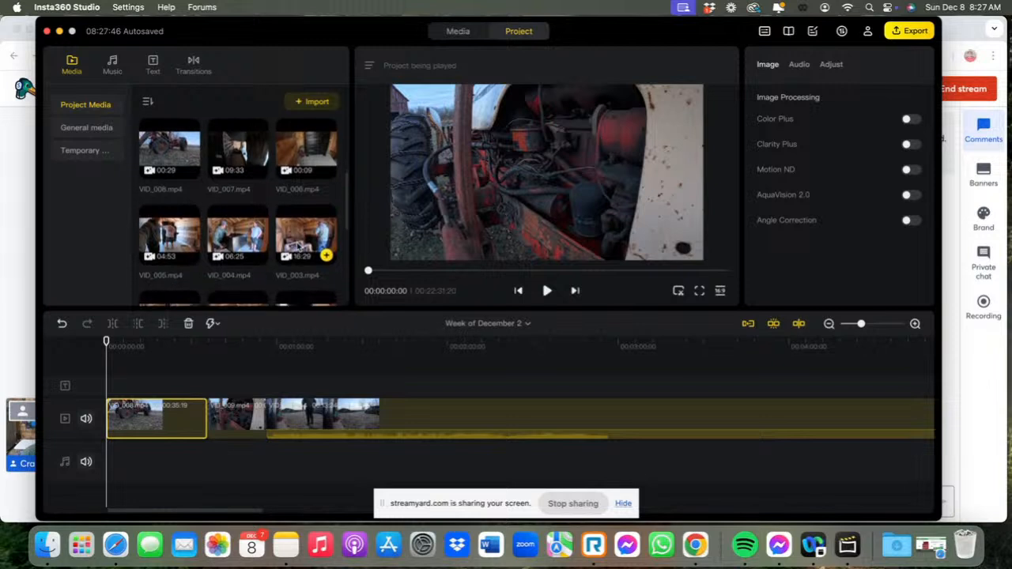
scroll(298, 246, down, 2)
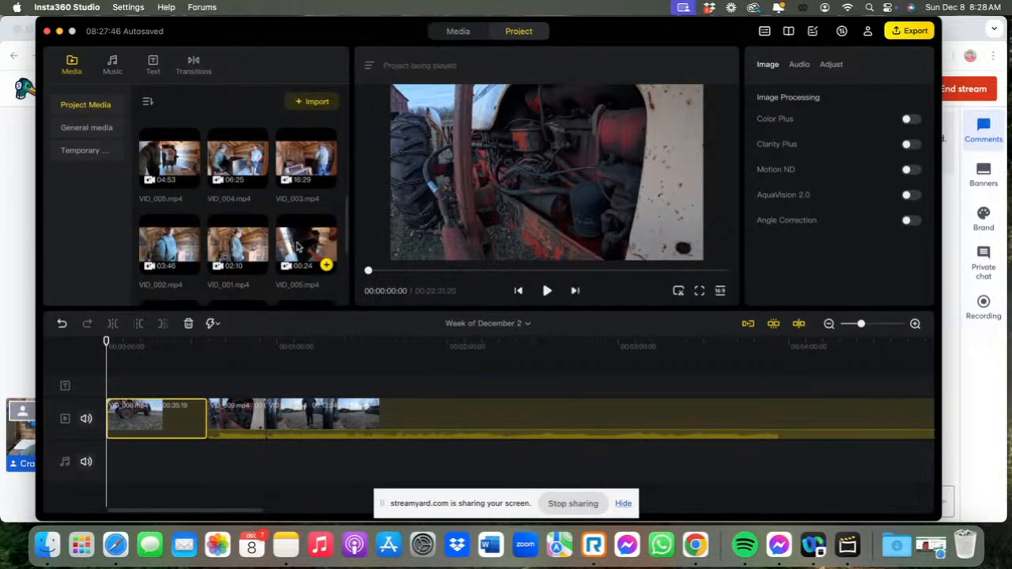
scroll(297, 247, up, 1)
scroll(297, 247, up, 3)
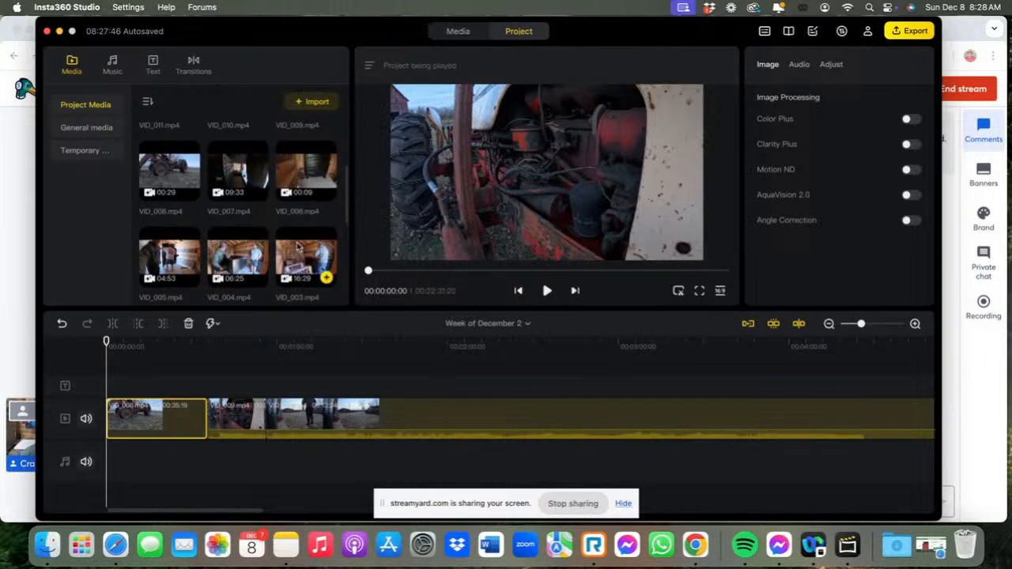
scroll(298, 247, down, 3)
scroll(298, 247, up, 3)
scroll(297, 246, up, 1)
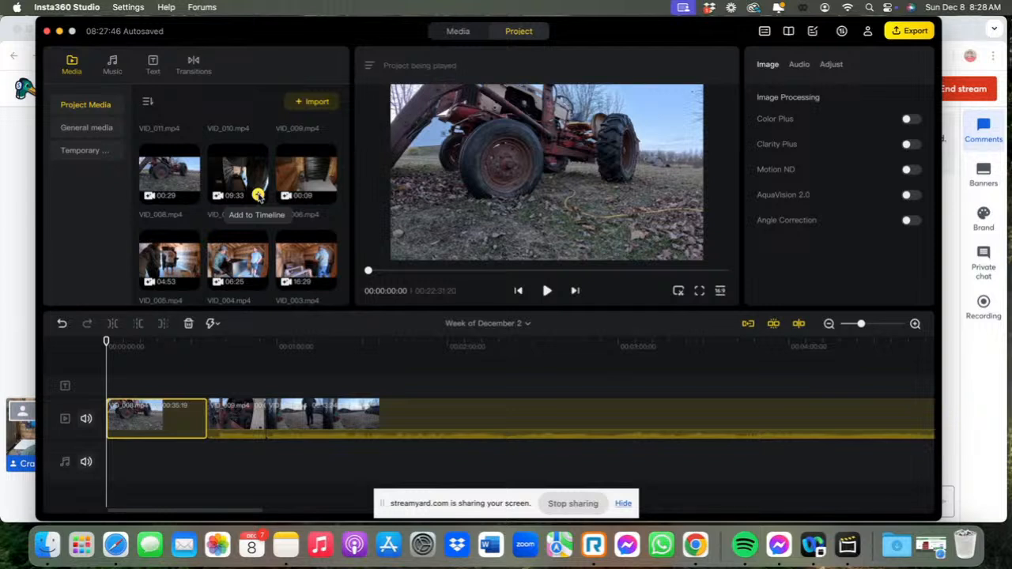
click(258, 195)
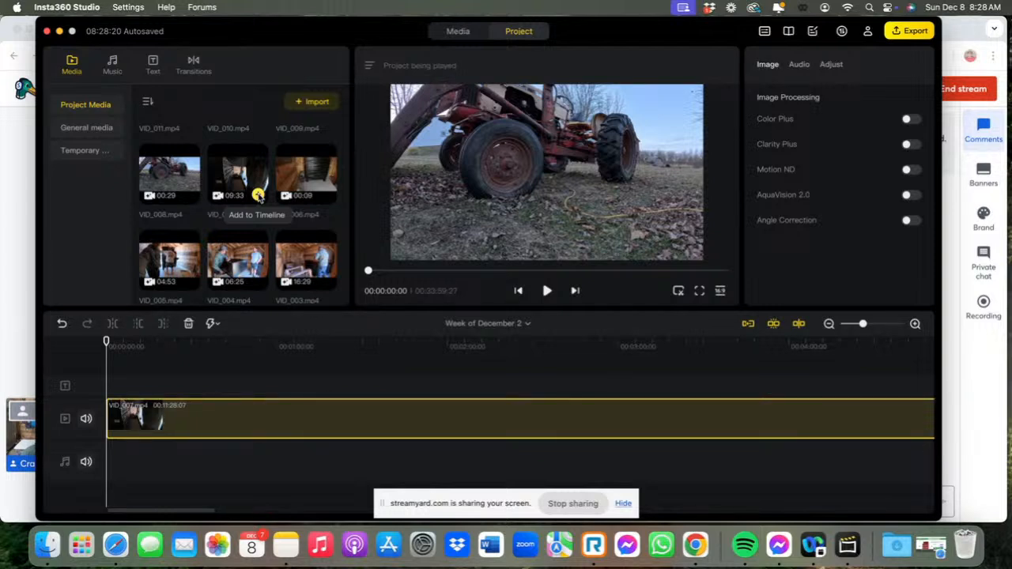
Insert VID_006.mp4 at the start of the timeline, followed by the 00:24 VID_005.mp4 ahead of it after checking the remaining clips.
click(326, 195)
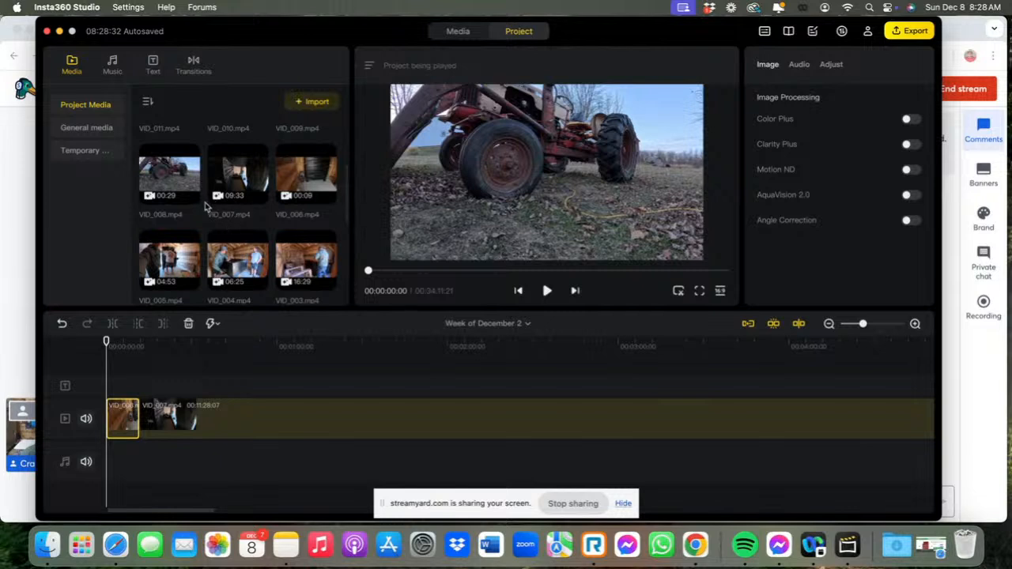
mouse_move(257, 283)
mouse_move(298, 235)
scroll(298, 235, down, 1)
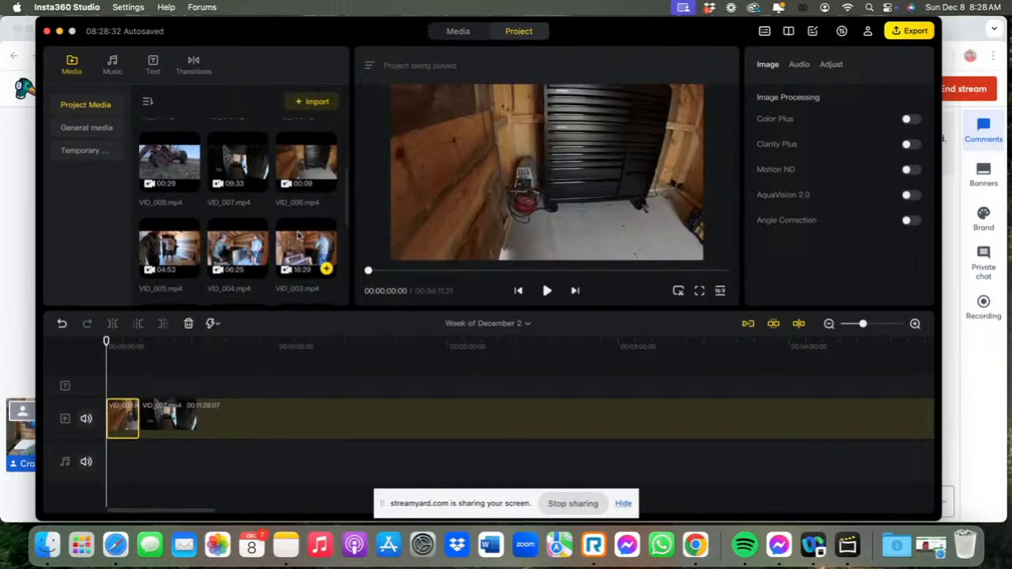
scroll(307, 244, down, 3)
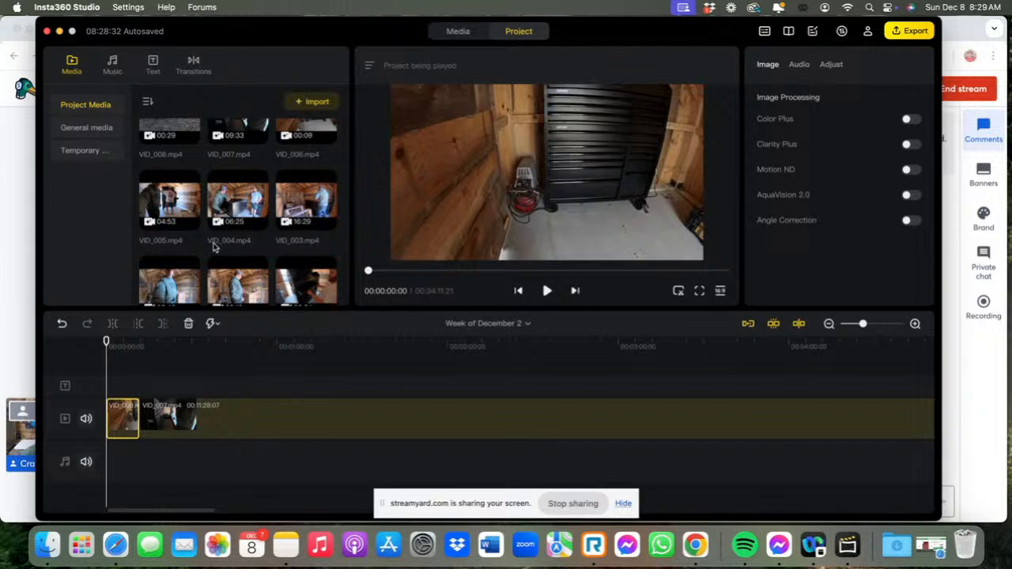
scroll(210, 246, down, 5)
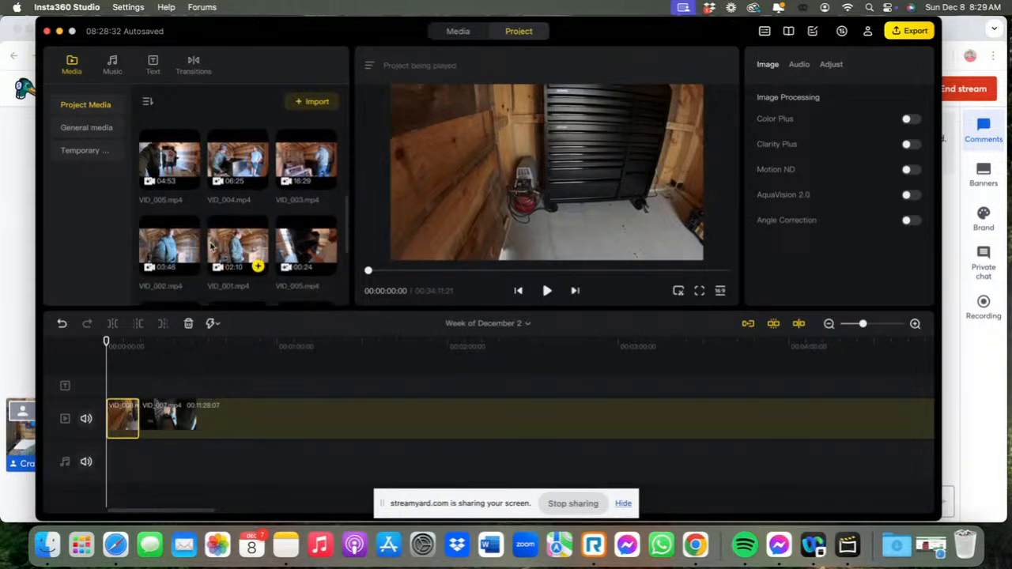
scroll(211, 247, down, 3)
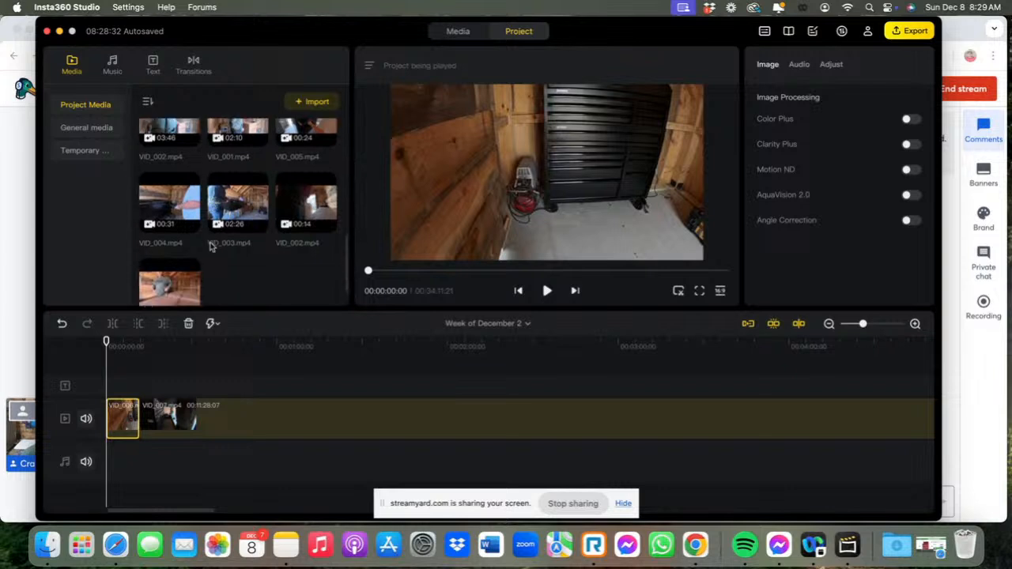
scroll(211, 247, up, 5)
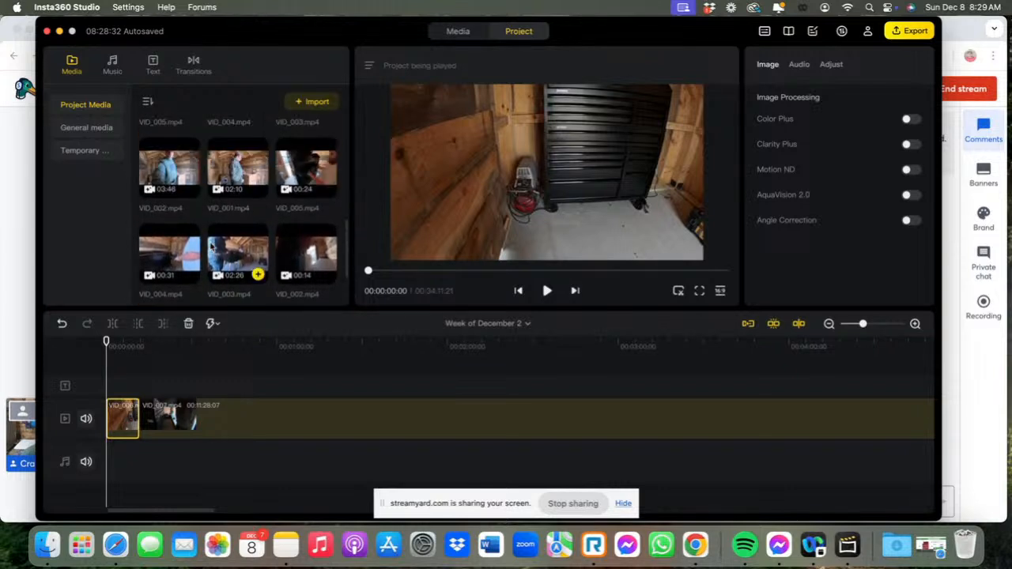
scroll(210, 247, up, 1)
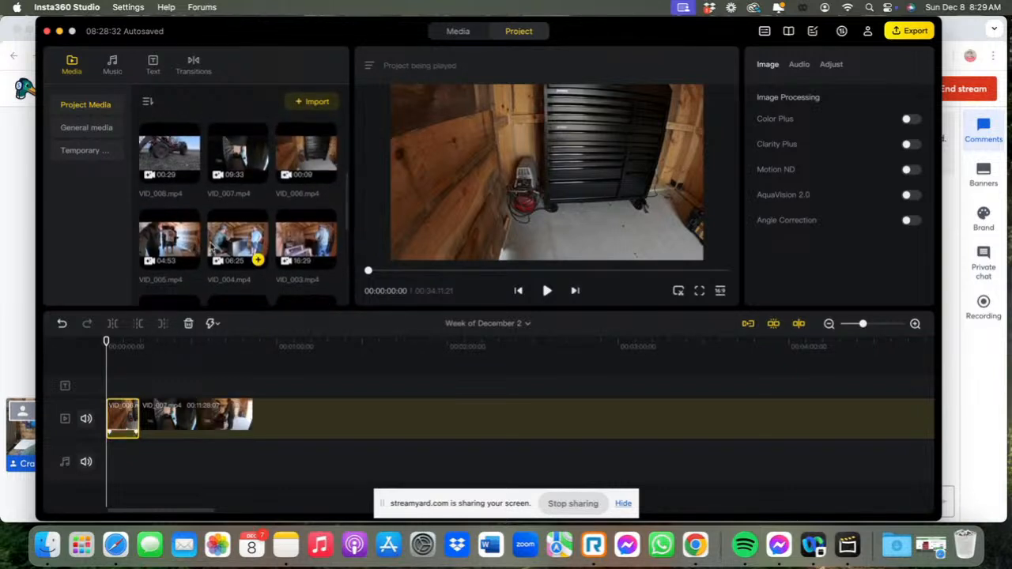
scroll(205, 249, down, 3)
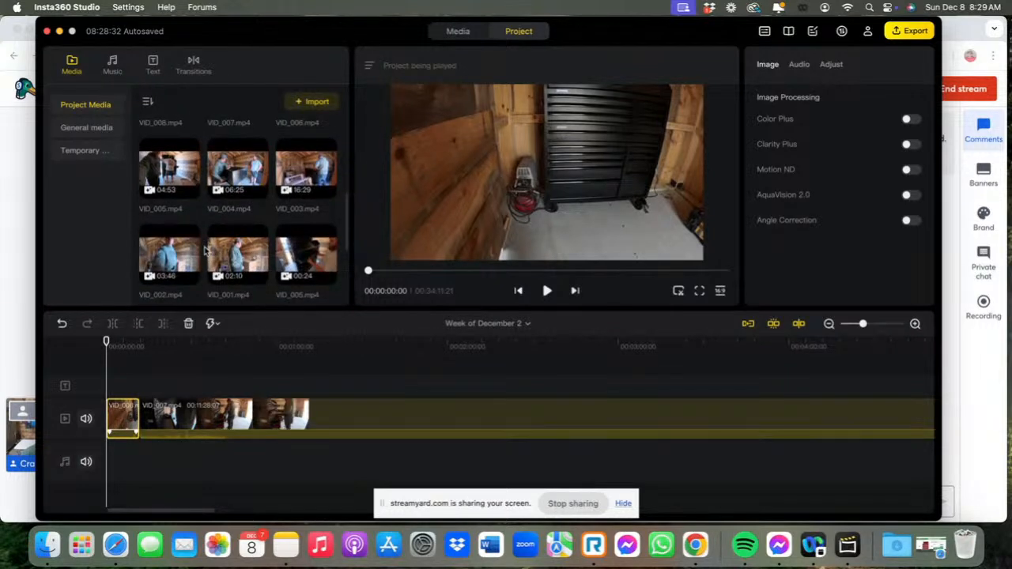
scroll(204, 250, down, 4)
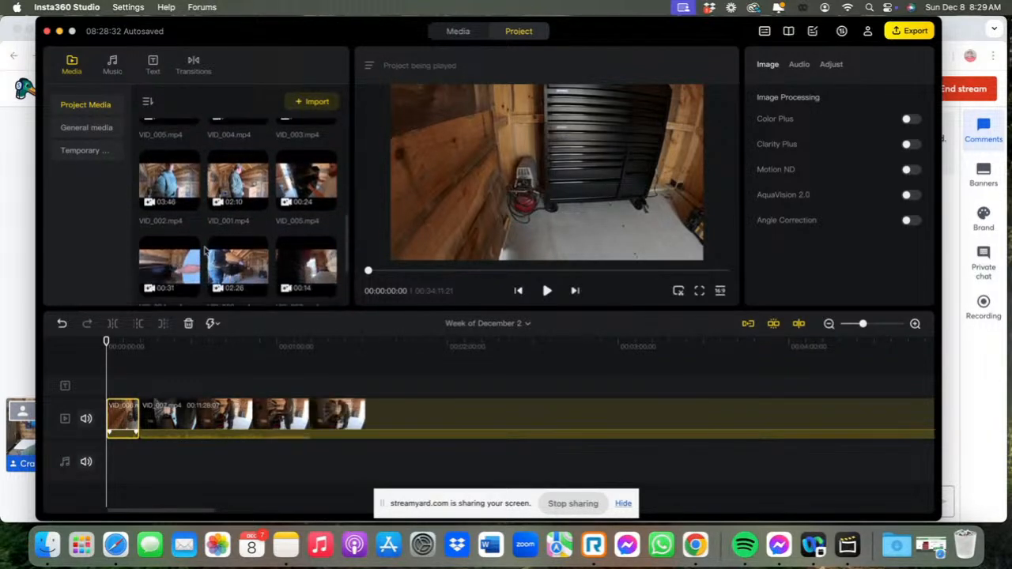
click(327, 202)
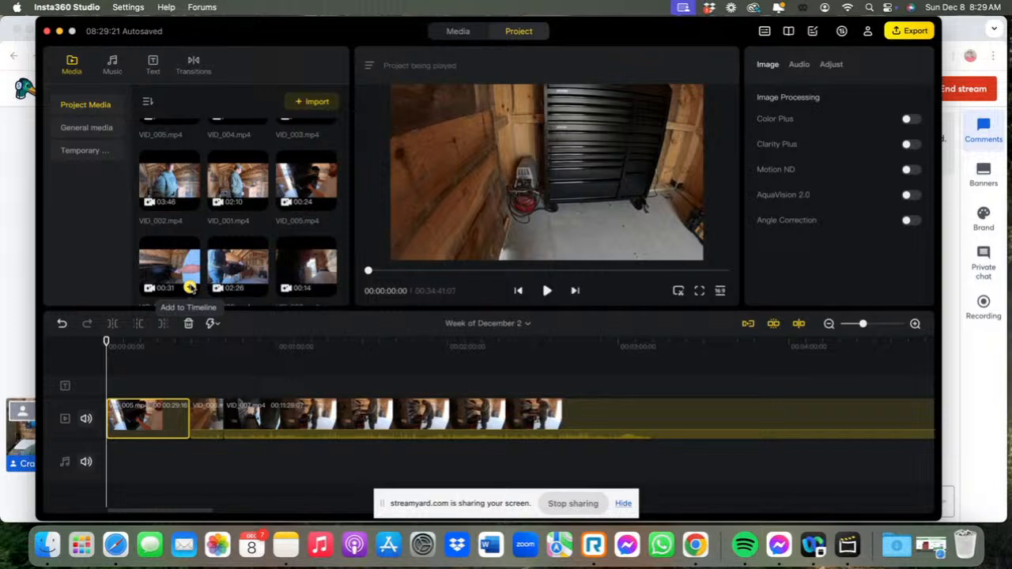
Insert the 00:31 VID_004.mp4, 02:26 VID_003.mp4, 00:14 VID_002.mp4 and 02:06 VID_001.mp4 one after another at the start of the timeline.
click(190, 288)
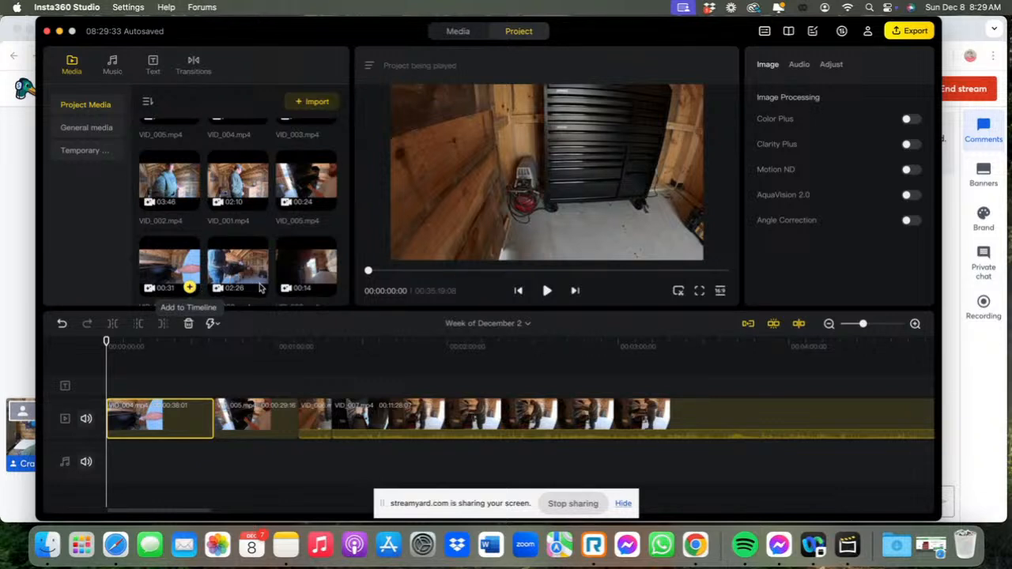
scroll(254, 285, down, 2)
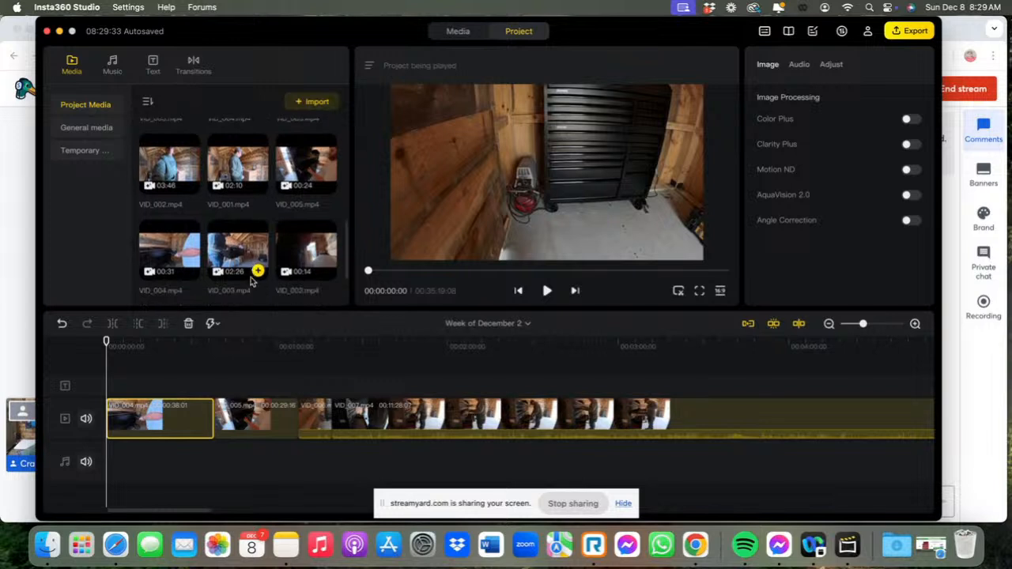
mouse_move(258, 261)
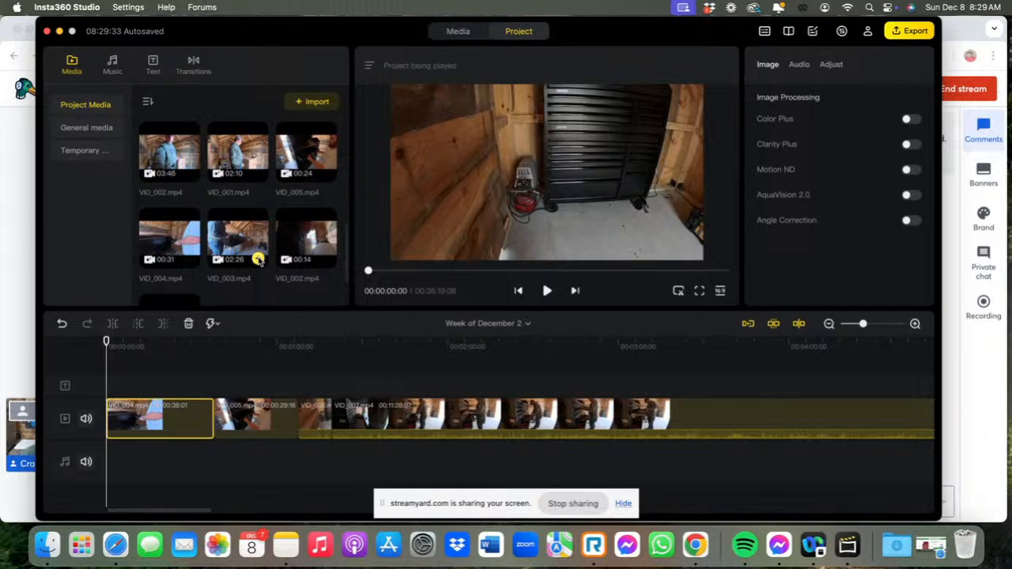
click(258, 260)
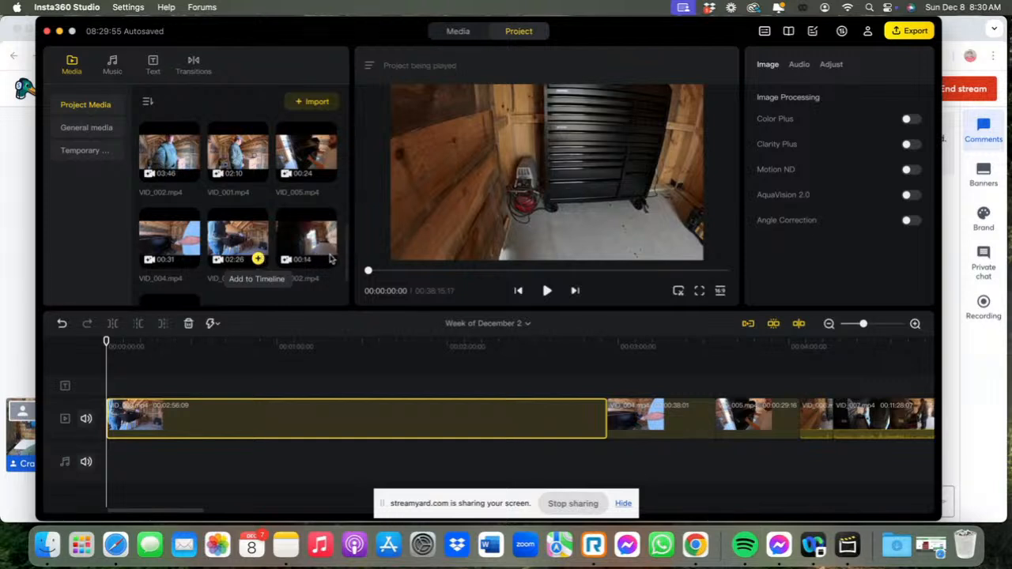
mouse_move(329, 262)
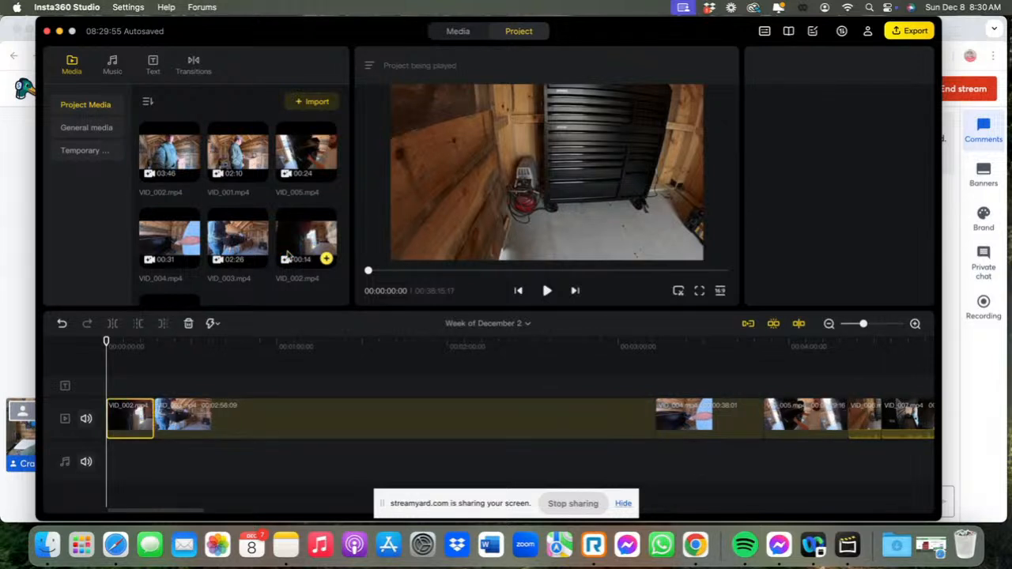
scroll(285, 253, down, 2)
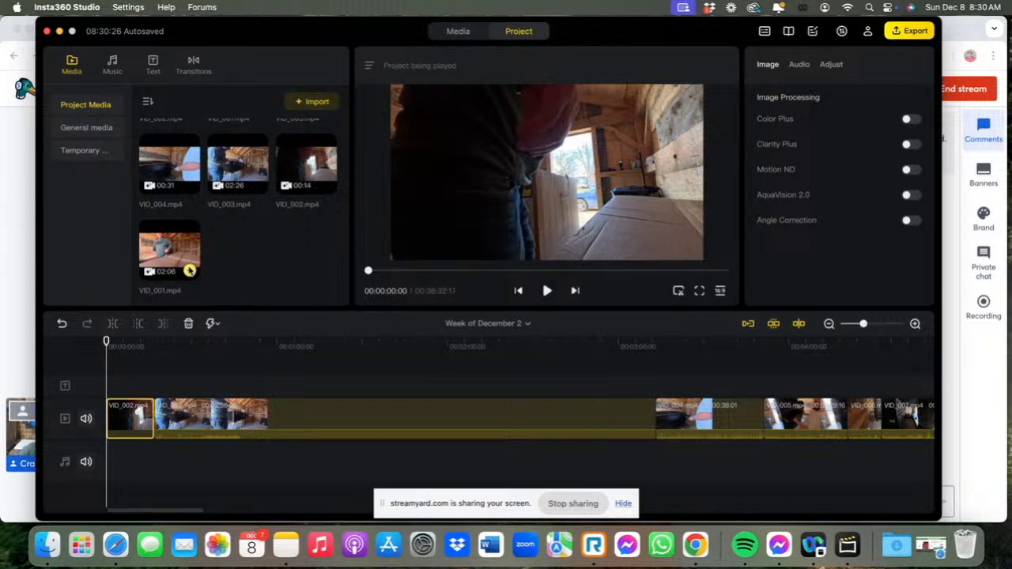
click(190, 271)
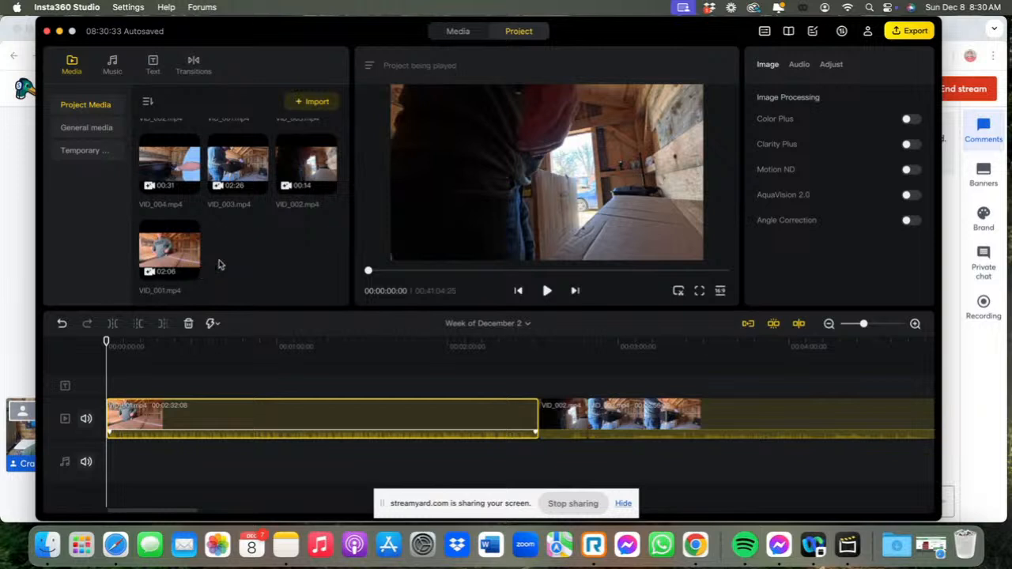
Skim the assembled footage on the timeline from VID_001.mp4 into VID_003.mp4 and return to the start.
drag(106, 341, 668, 471)
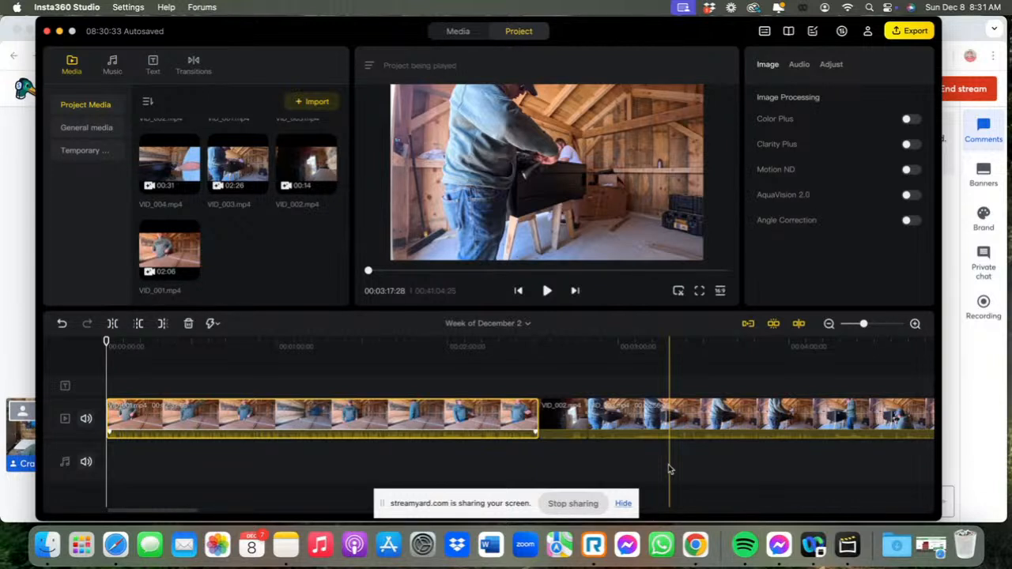
drag(668, 469, 106, 498)
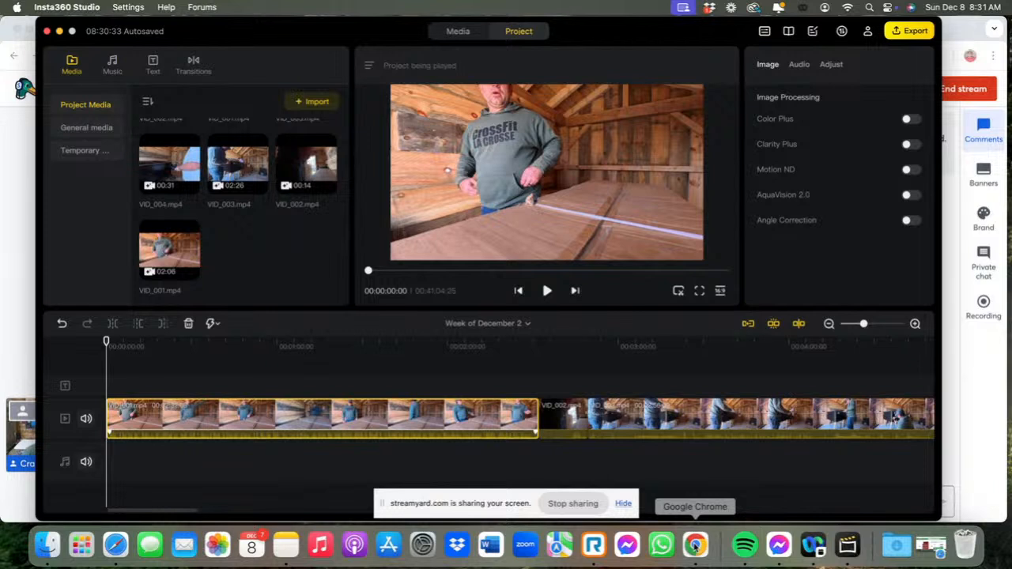
Switch to the StreamYard studio in Chrome and take the shared screen off the live view so only the camera shows.
click(695, 546)
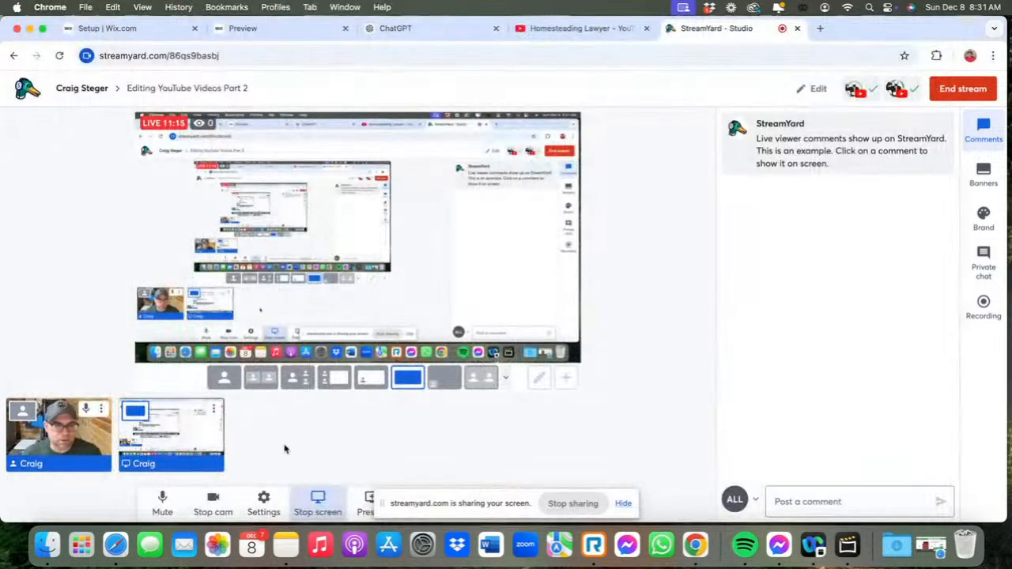
click(158, 432)
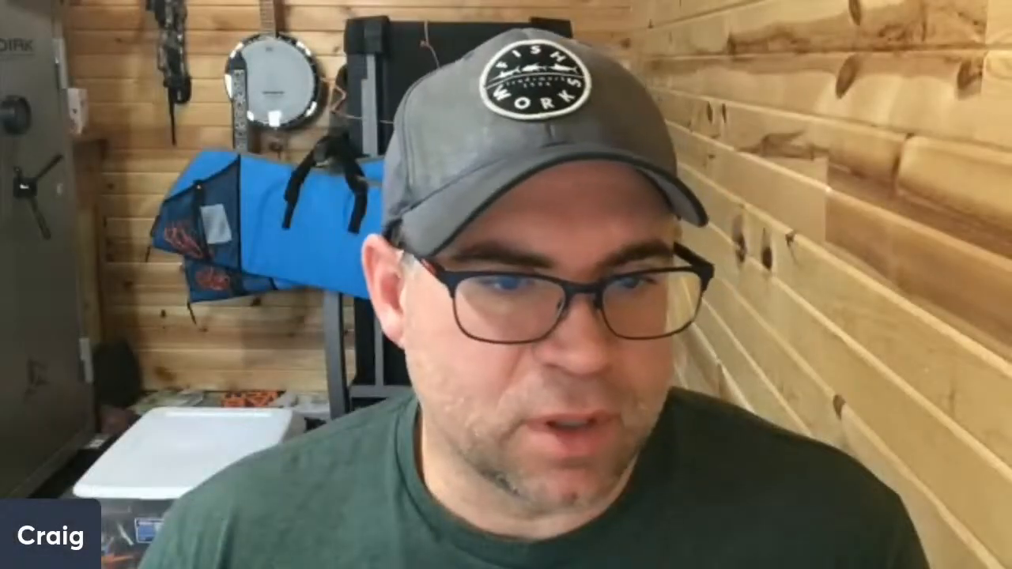